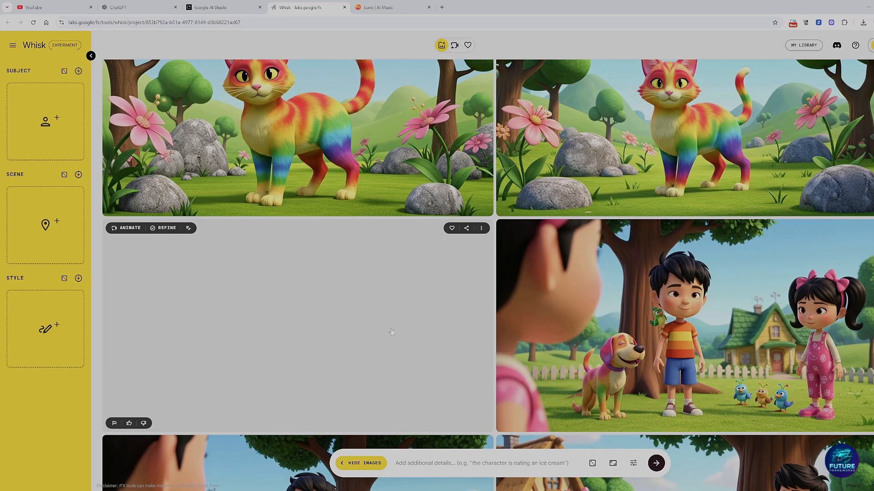
# Step: Examine the prompt details of the generated picture of the girl feeding birds near the boy and dog
pyautogui.scroll(15, 395, 331)
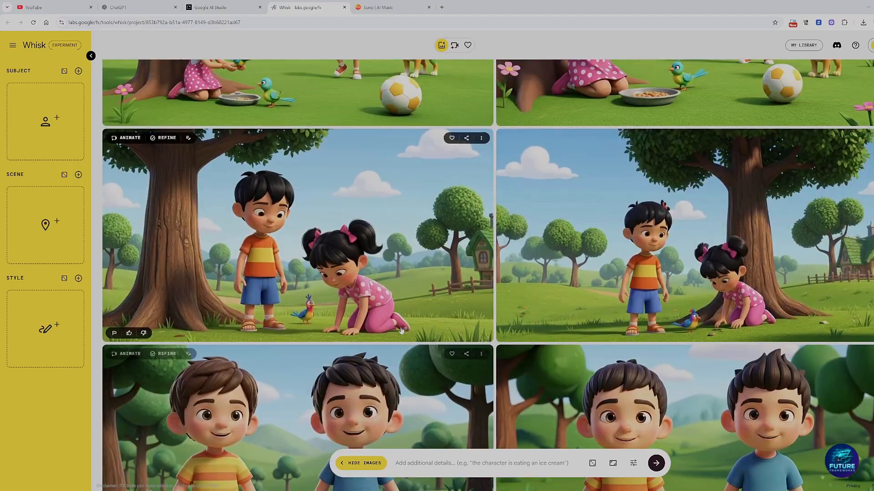
pyautogui.scroll(4, 401, 330)
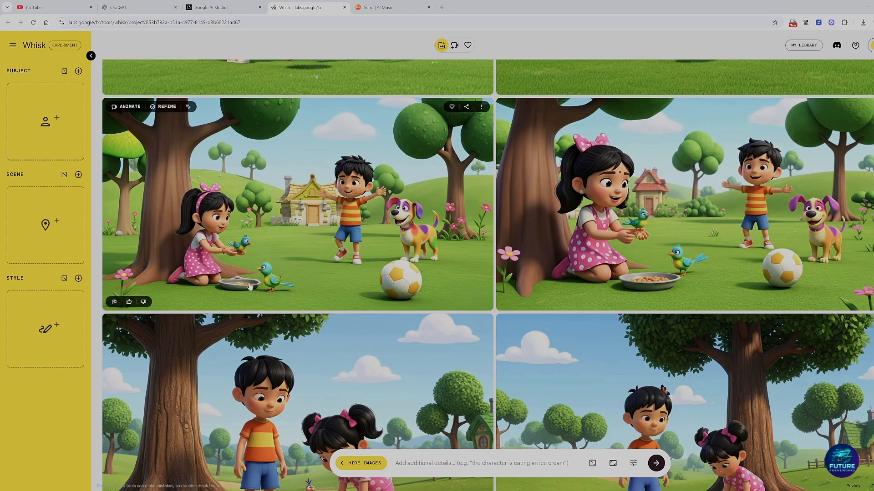
pyautogui.click(288, 228)
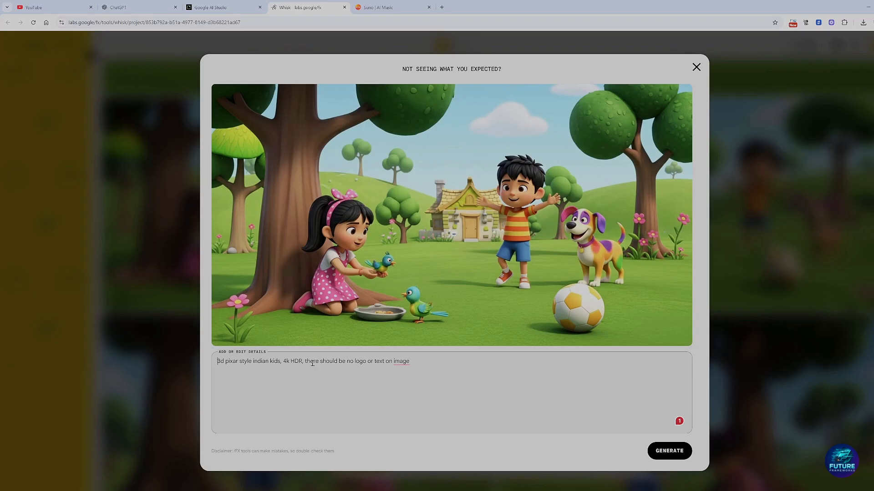
pyautogui.moveTo(281, 363); pyautogui.dragTo(302, 362)
pyautogui.moveTo(322, 363); pyautogui.dragTo(364, 363)
pyautogui.click(339, 366)
pyautogui.moveTo(430, 362); pyautogui.dragTo(284, 366)
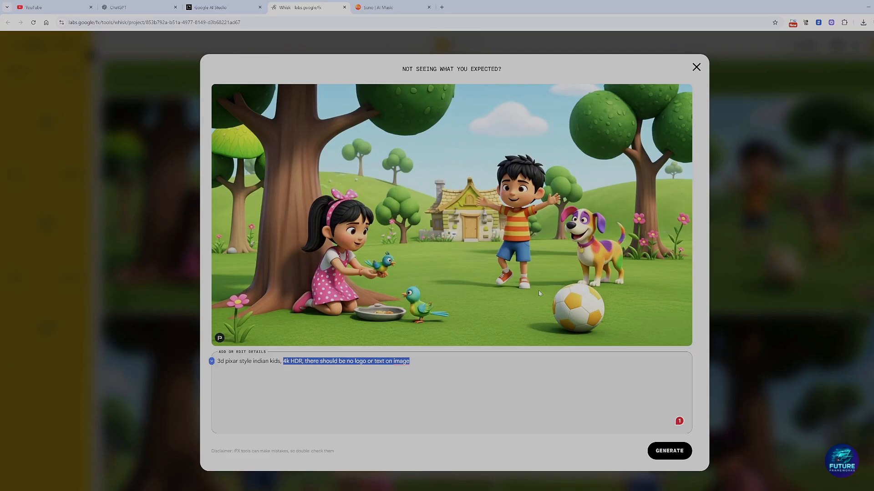
pyautogui.click(695, 68)
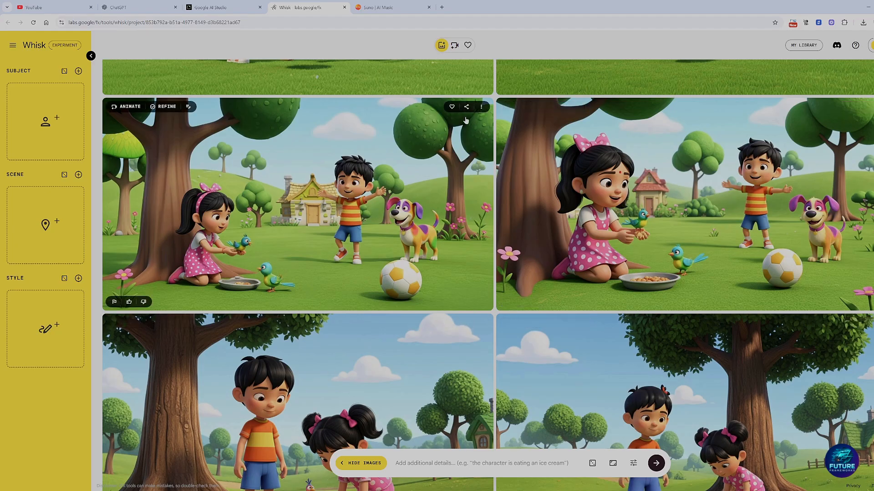
# Step: Download the second variant of the bird-feeding picture and upload it as the subject reference
pyautogui.click(869, 109)
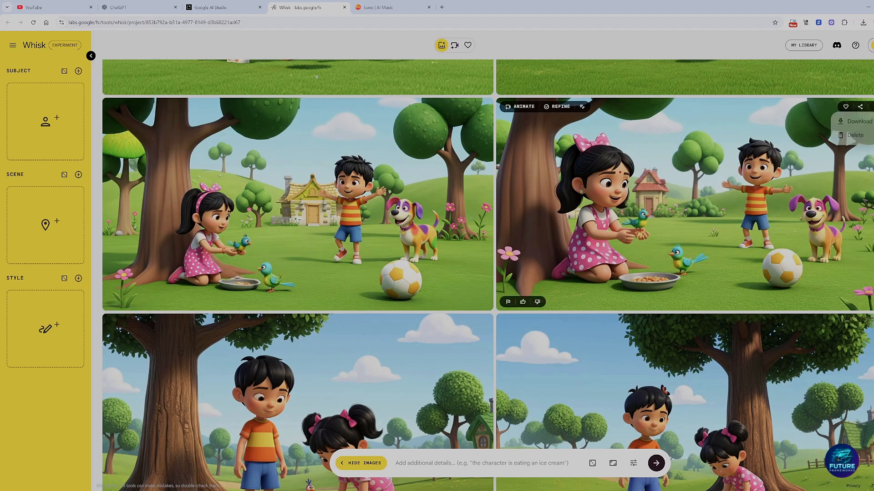
pyautogui.click(860, 122)
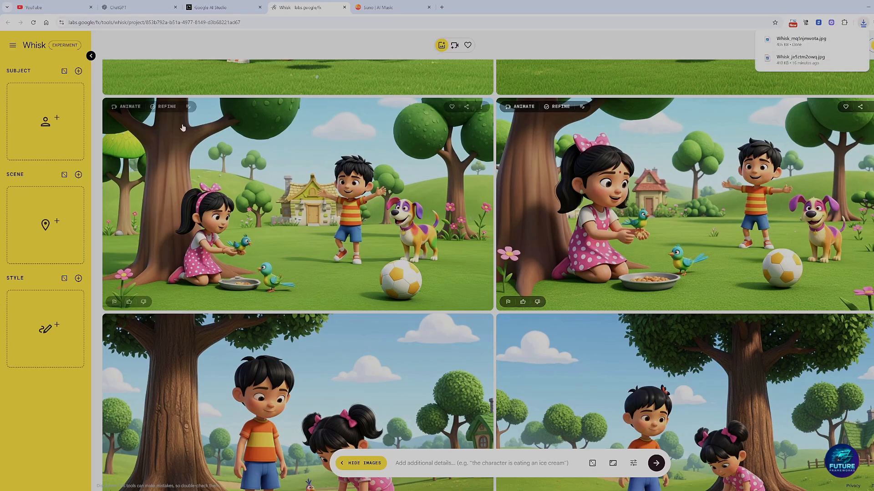
pyautogui.click(45, 140)
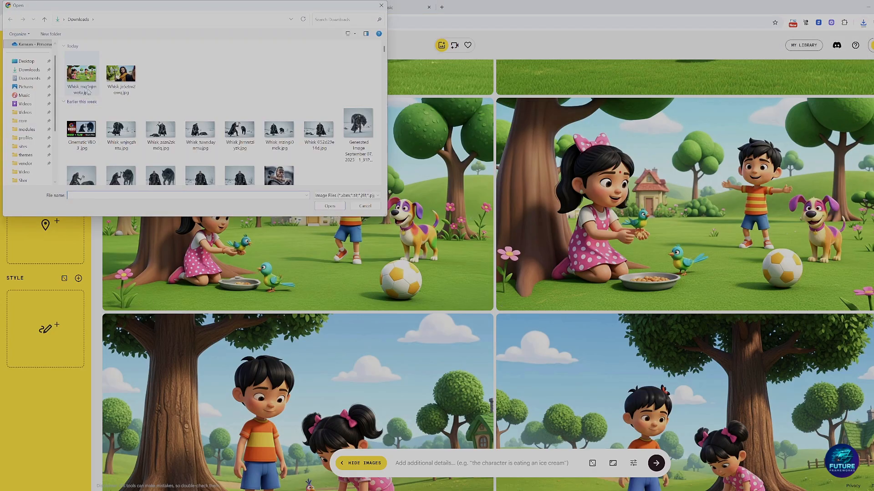
pyautogui.doubleClick(81, 75)
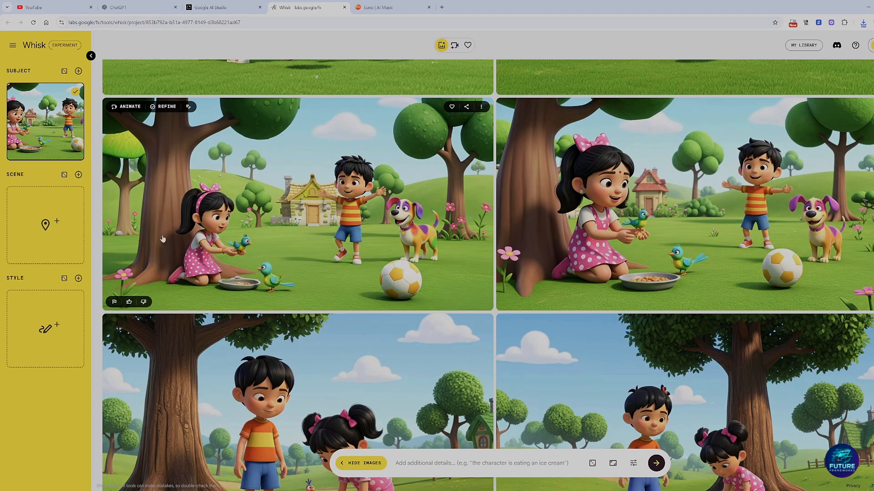
# Step: Copy the first bird-feeding picture's prompt, "3d pixar style indian kids, 4k HDR, there should be no logo or text on image", into the new prompt
pyautogui.click(256, 220)
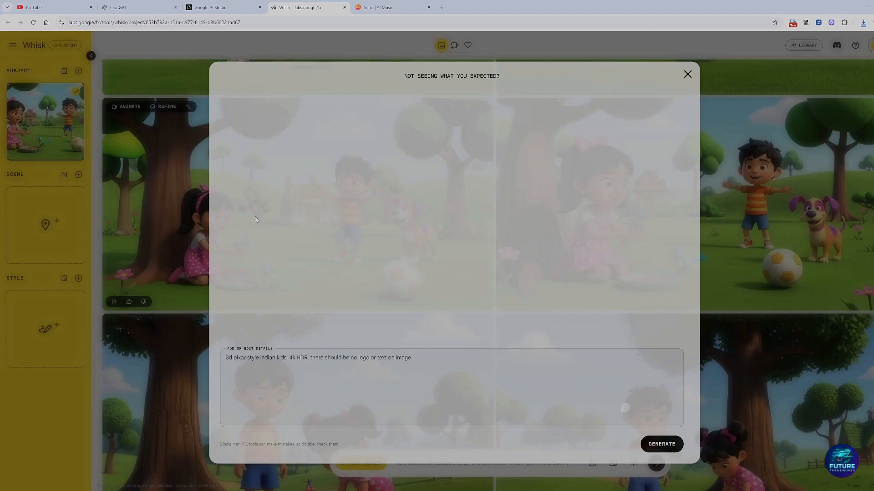
pyautogui.moveTo(416, 362); pyautogui.dragTo(194, 355)
pyautogui.hotkey('ctrl', 'c')
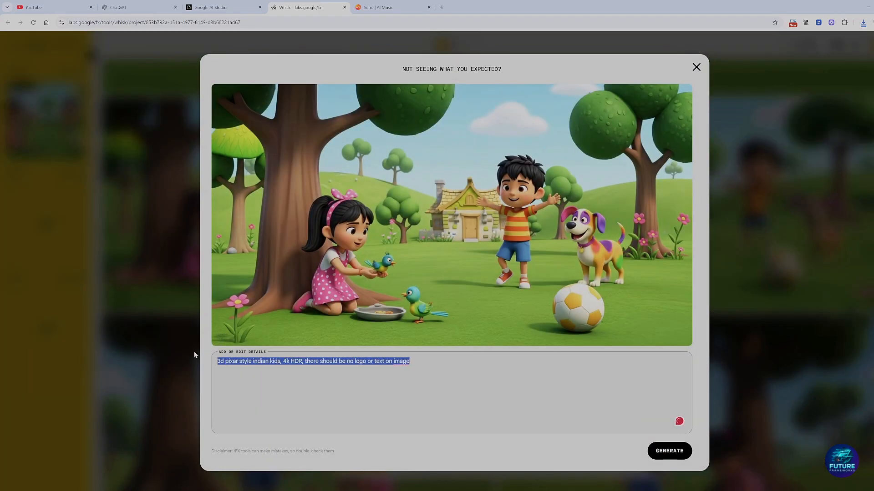
pyautogui.click(697, 68)
pyautogui.click(419, 461)
pyautogui.hotkey('ctrl', 'v')
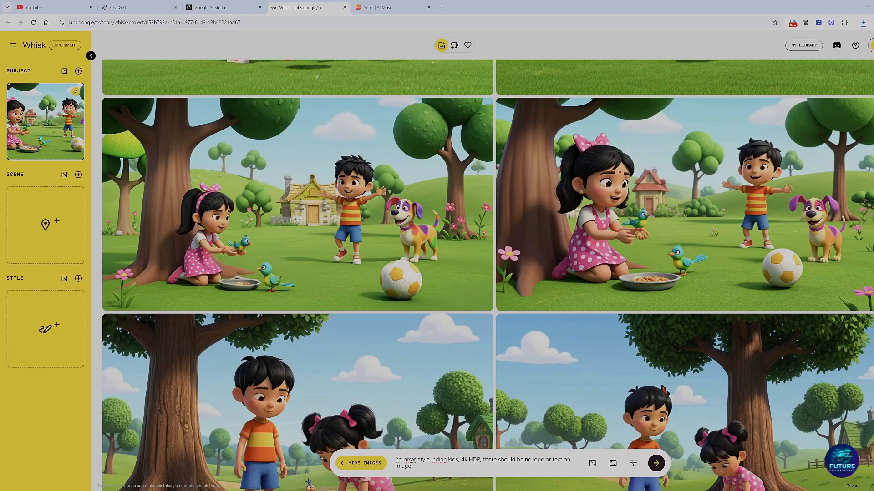
# Step: Begin the prompt with "The girl is sleeping under the tree and the boy is playing with dog," ahead of the pasted style text
pyautogui.write(',')
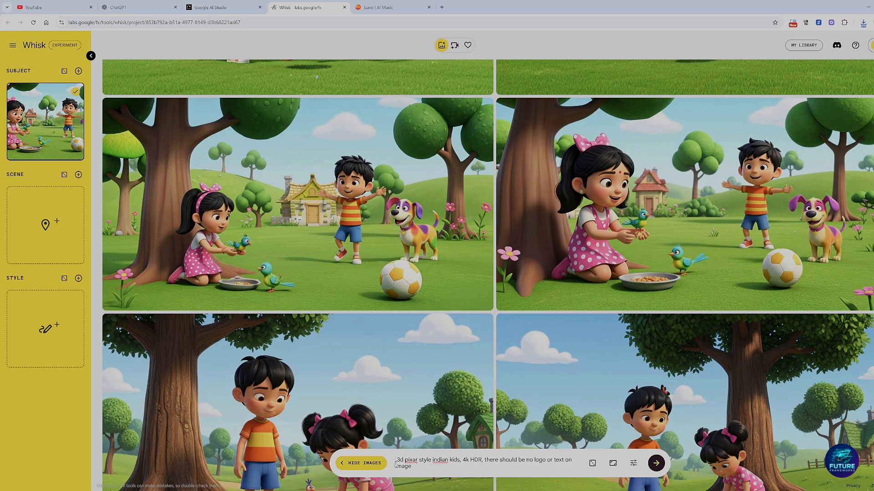
pyautogui.moveTo(396, 460); pyautogui.dragTo(420, 466)
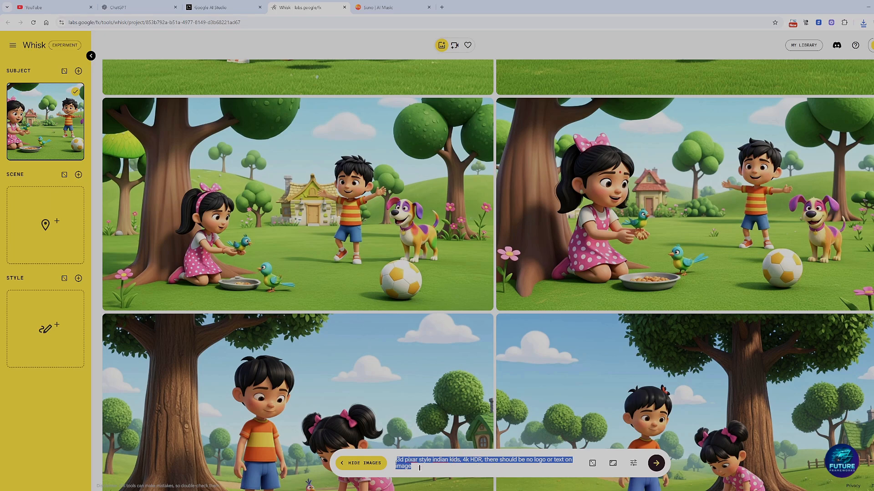
pyautogui.click(396, 462)
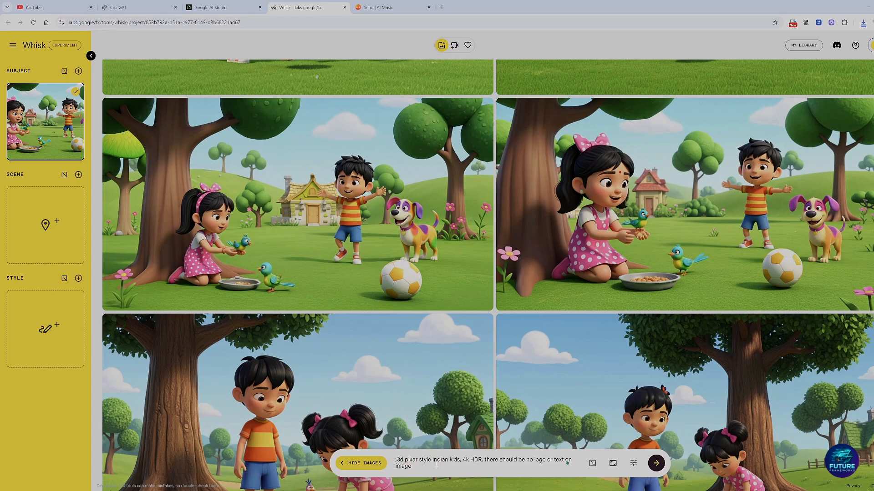
pyautogui.write('the girl ')
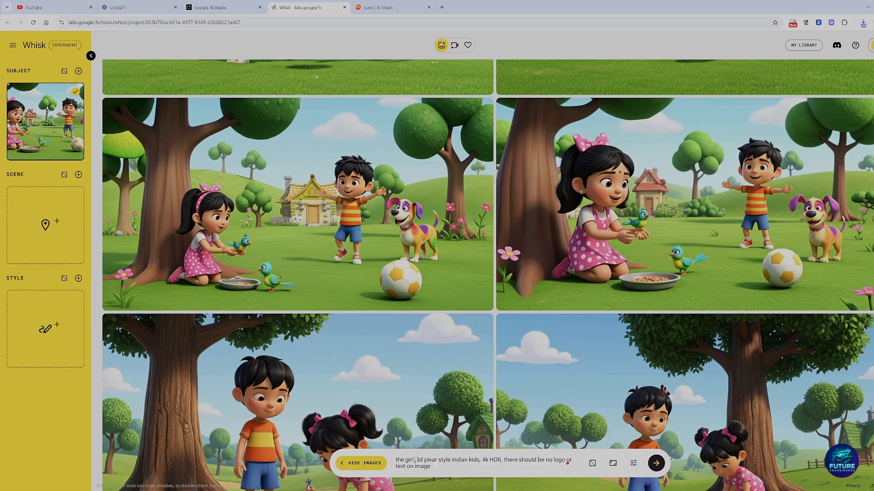
pyautogui.write('s')
pyautogui.press('BackSpace')
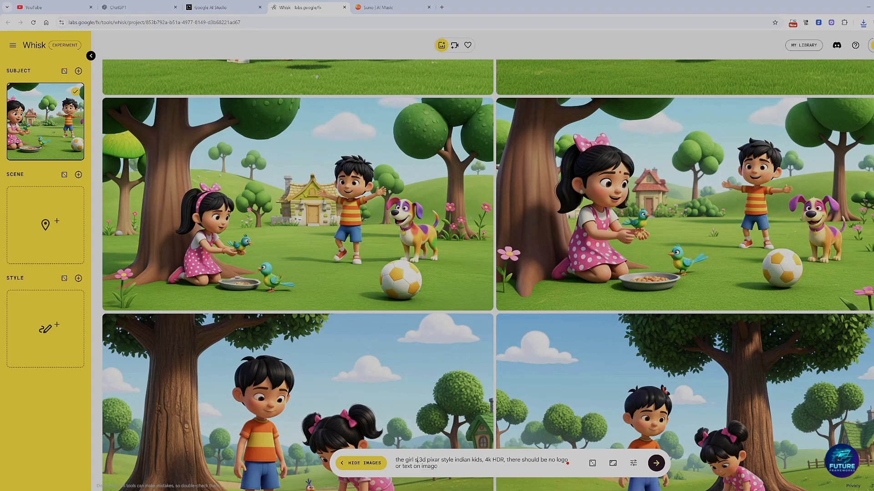
pyautogui.write(',is ')
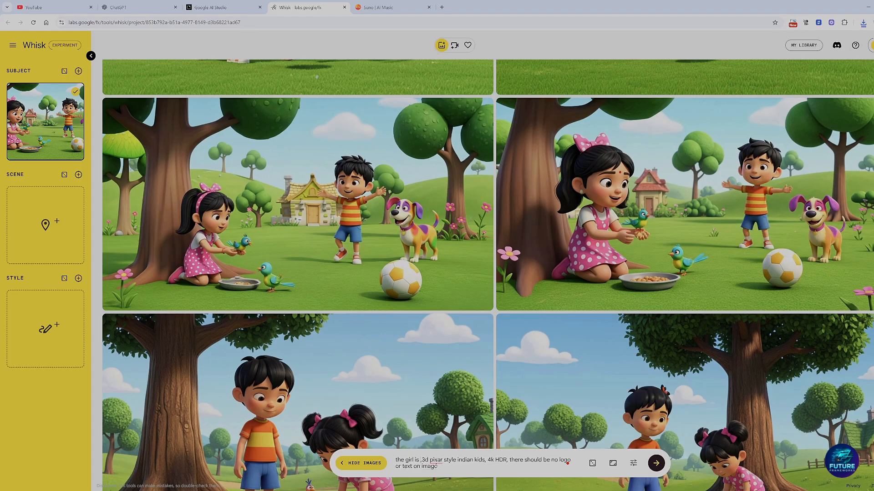
pyautogui.write('sleeping ')
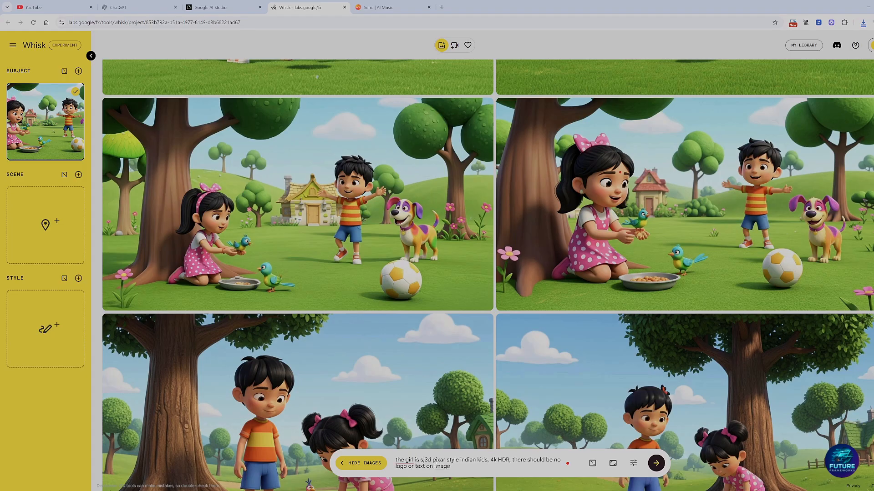
pyautogui.write('under the tr')
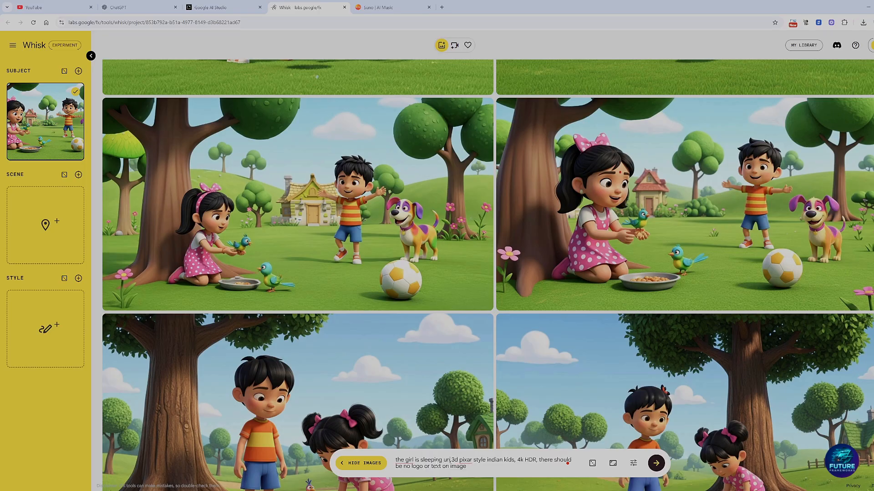
pyautogui.write('ee and the ')
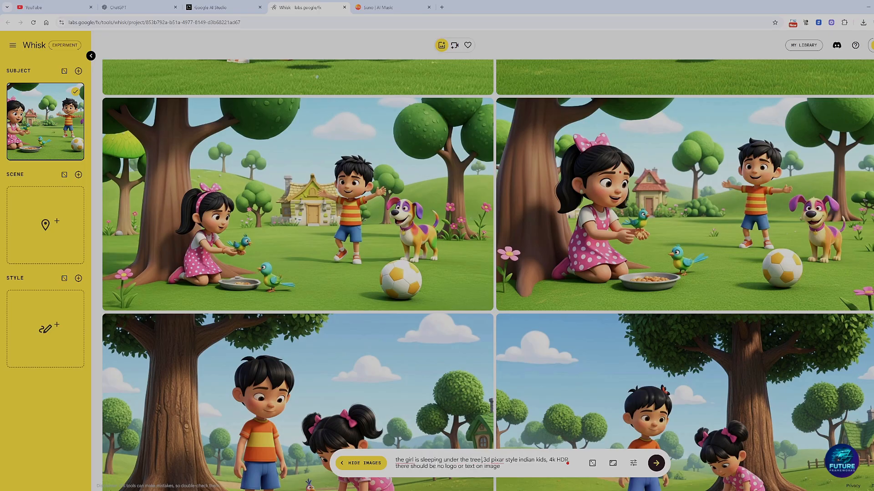
pyautogui.write('boy is ')
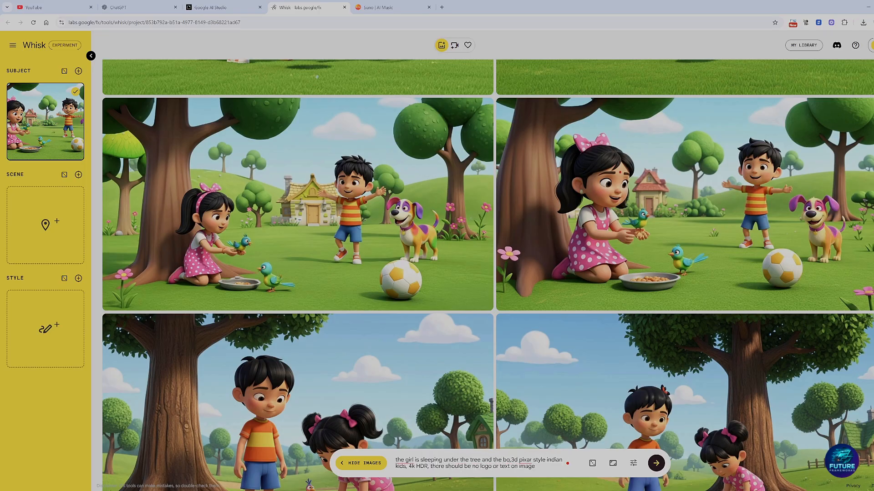
pyautogui.write('play')
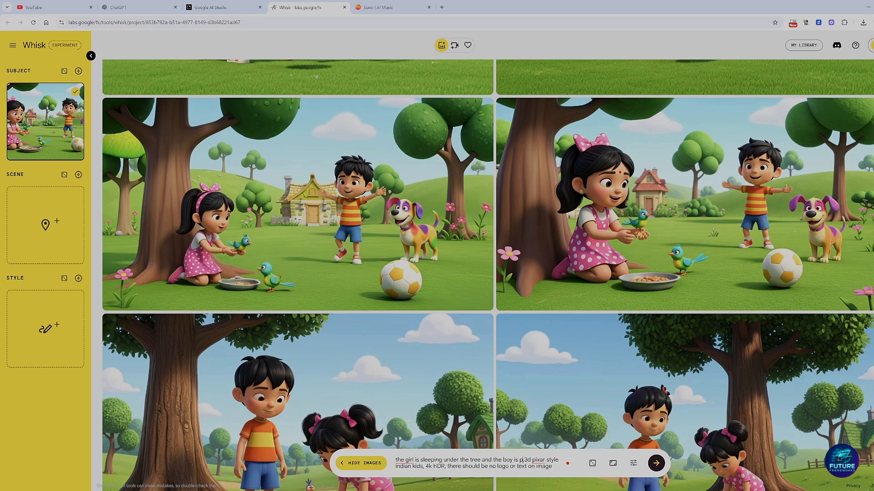
pyautogui.write('ing ')
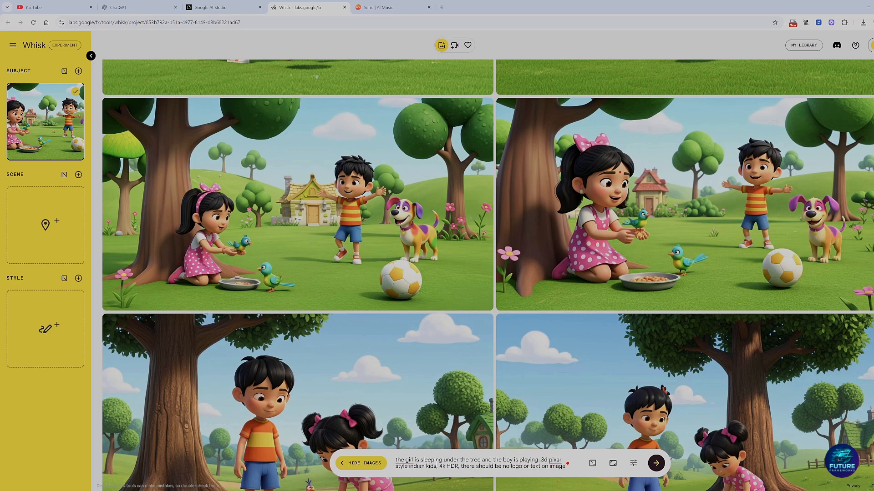
pyautogui.write('with dog')
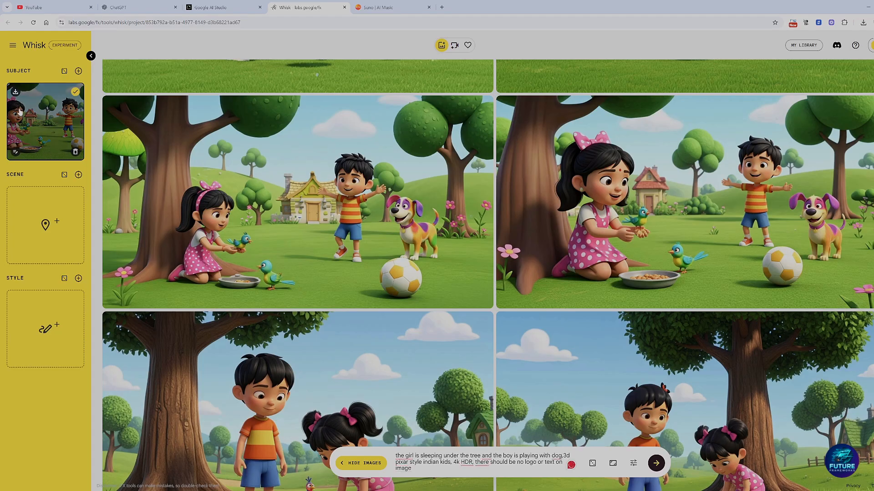
pyautogui.moveTo(399, 456)
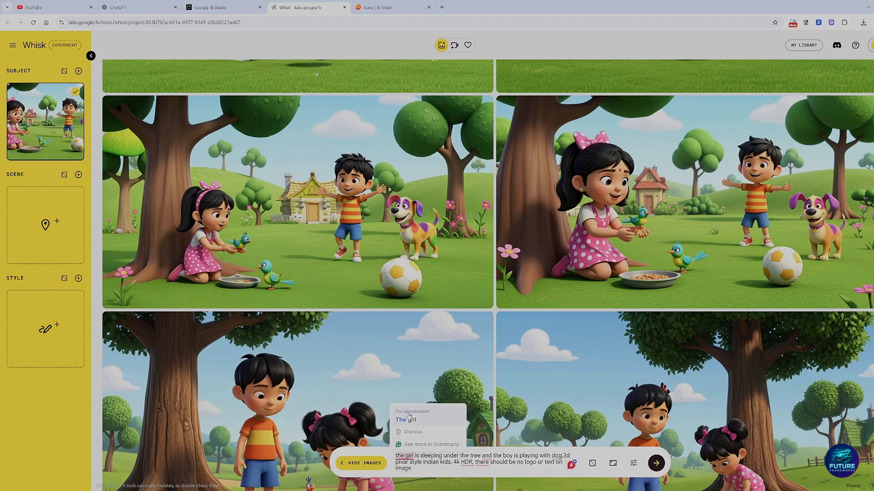
pyautogui.click(412, 432)
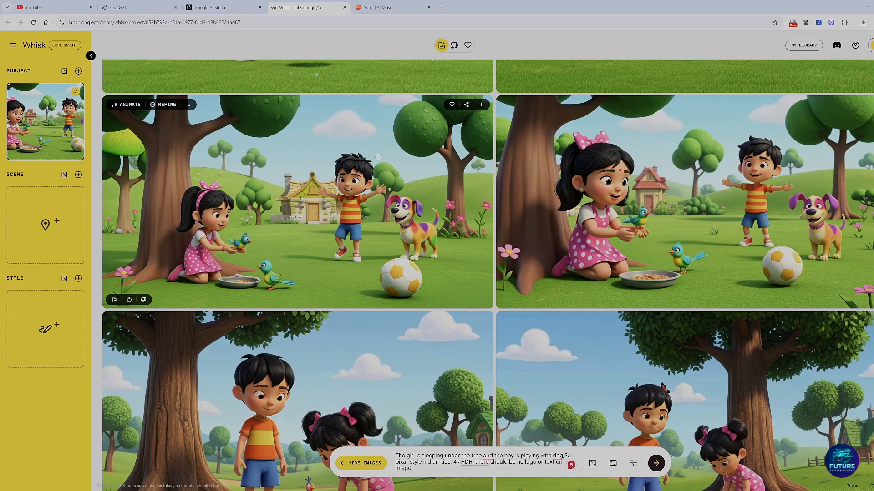
# Step: Upload the same downloaded picture as the style reference and generate the images in 16:9 landscape
pyautogui.moveTo(50, 321)
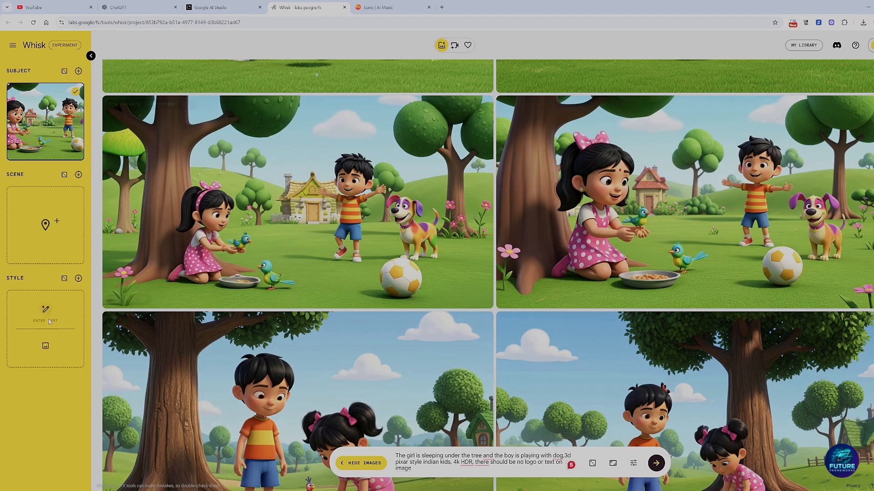
pyautogui.click(45, 346)
pyautogui.doubleClick(74, 82)
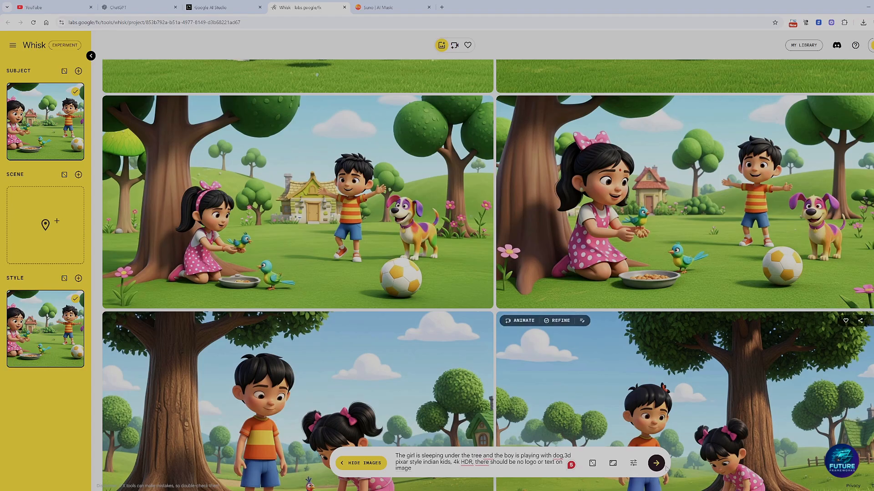
pyautogui.click(612, 463)
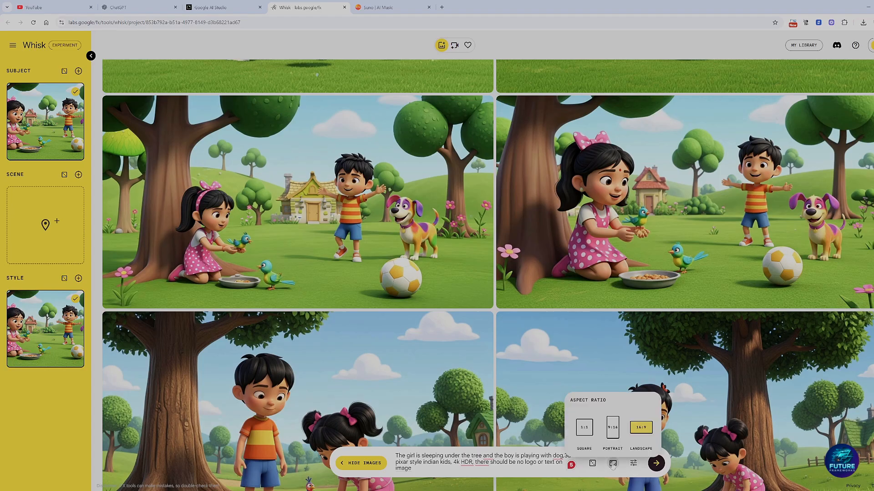
pyautogui.click(648, 465)
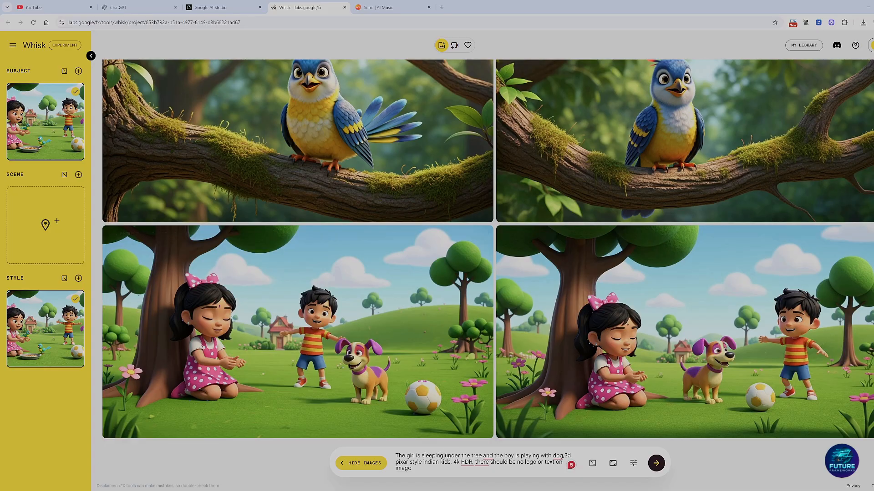
# Step: Insert "on the gorund" after "sleeping" in the prompt and generate a new set of images
pyautogui.write('on the goru')
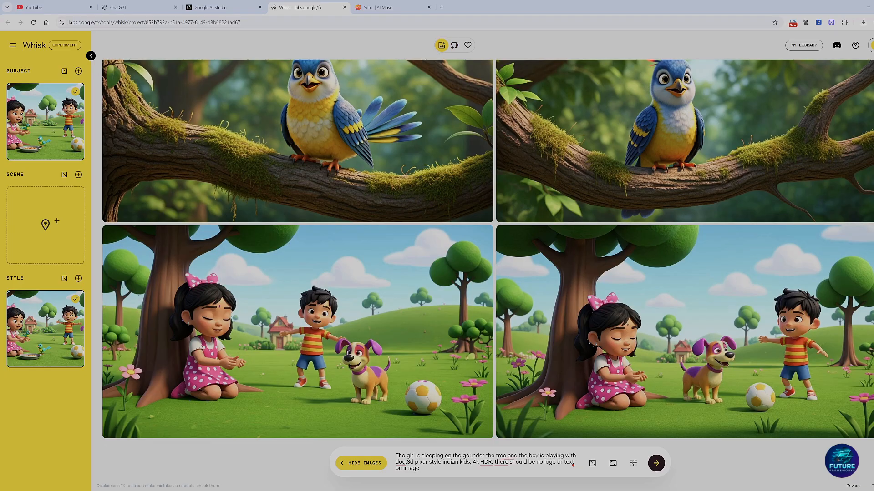
pyautogui.write('nd')
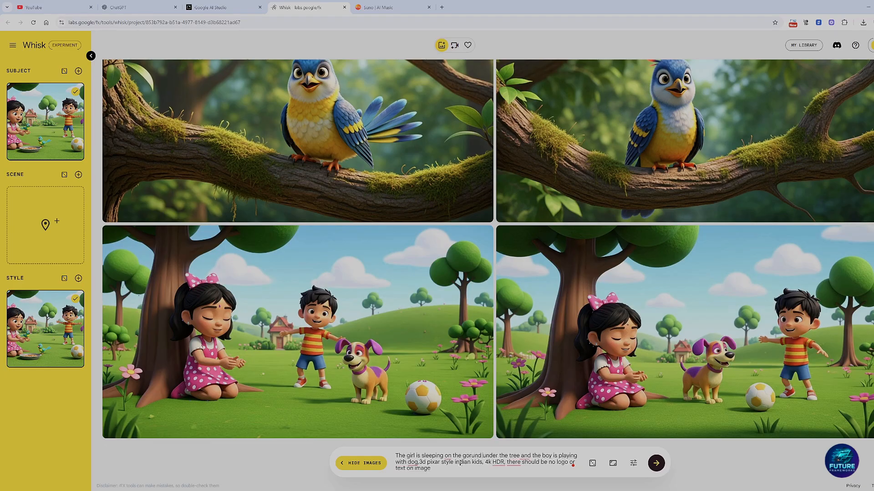
pyautogui.press('Return')
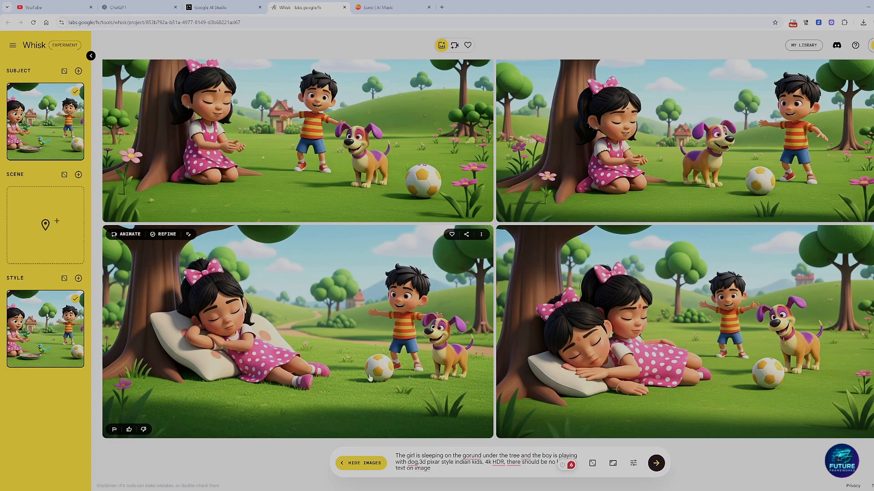
pyautogui.scroll(2, 262, 384)
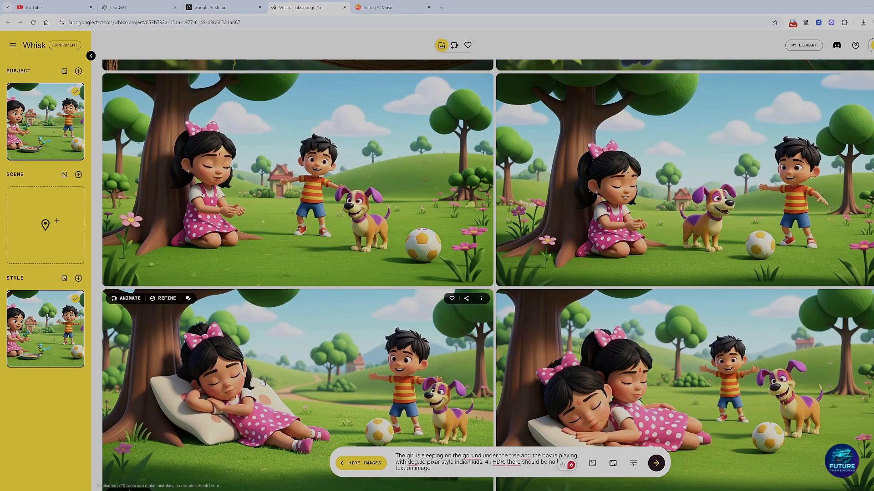
# Step: Switch to the Hailuo AI image-to-video page at hailuoai.video
pyautogui.scroll(-2, 271, 373)
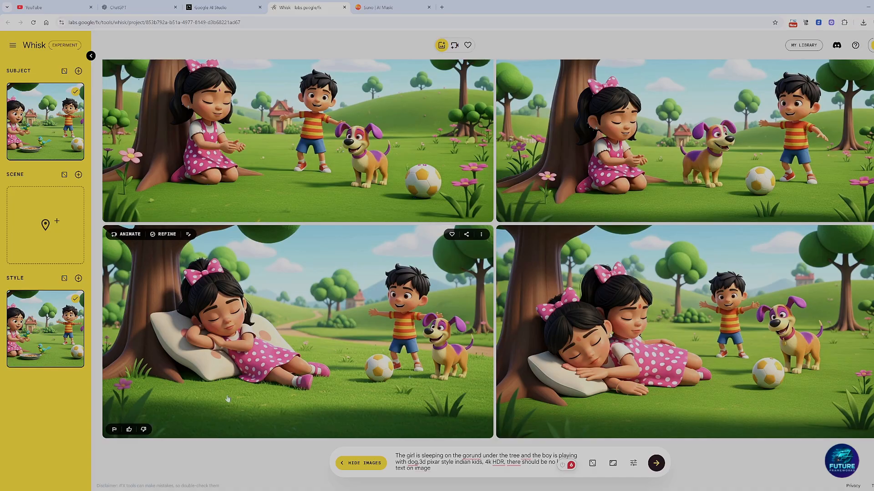
pyautogui.moveTo(153, 490)
pyautogui.click(154, 473)
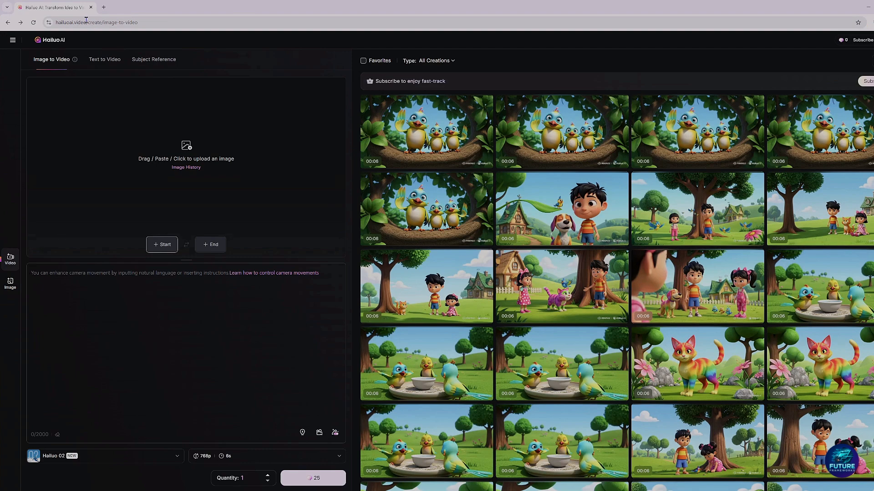
pyautogui.moveTo(86, 22); pyautogui.dragTo(55, 22)
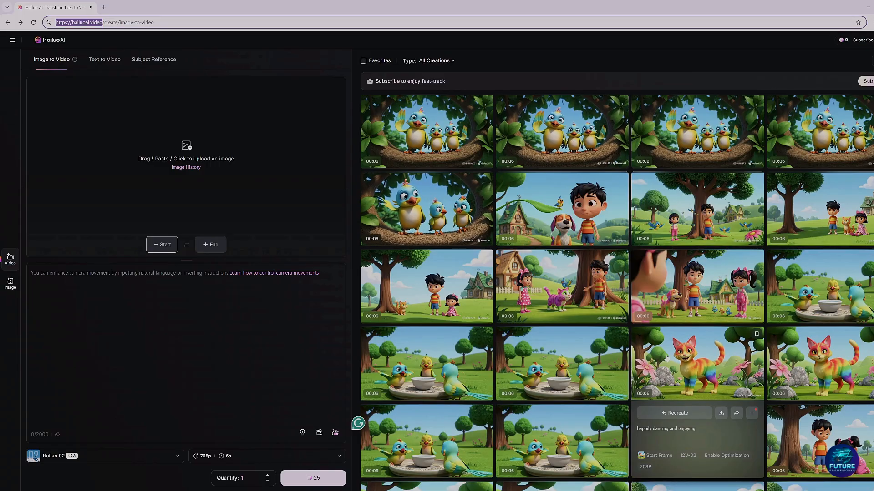
# Step: Open Hailuo AI's subscription plans and examine the price, credits and features of the Max plan
pyautogui.click(862, 40)
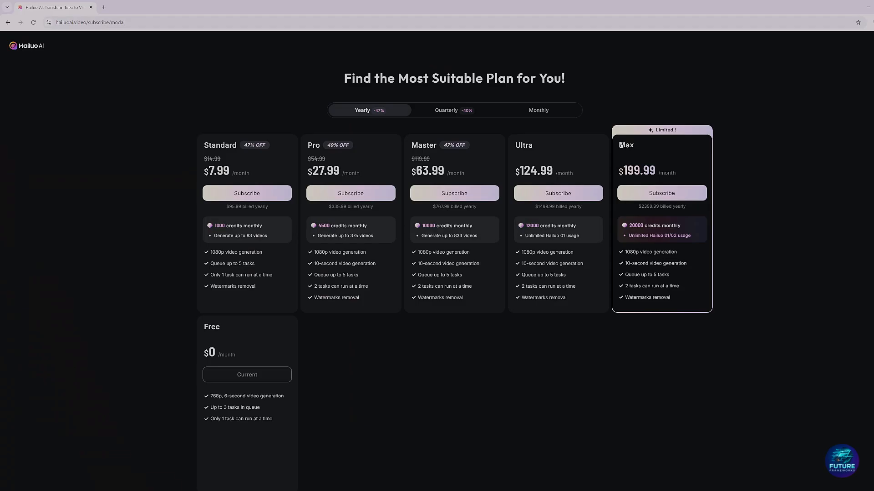
pyautogui.moveTo(621, 145); pyautogui.dragTo(693, 307)
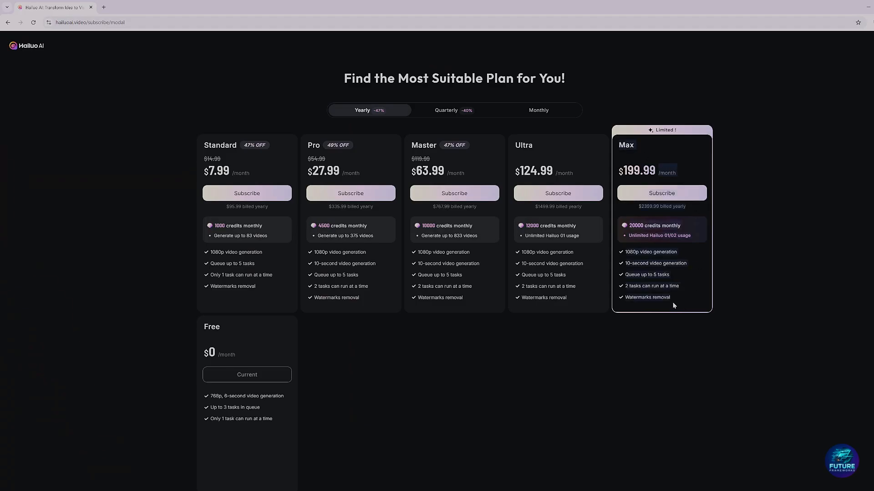
pyautogui.click(622, 144)
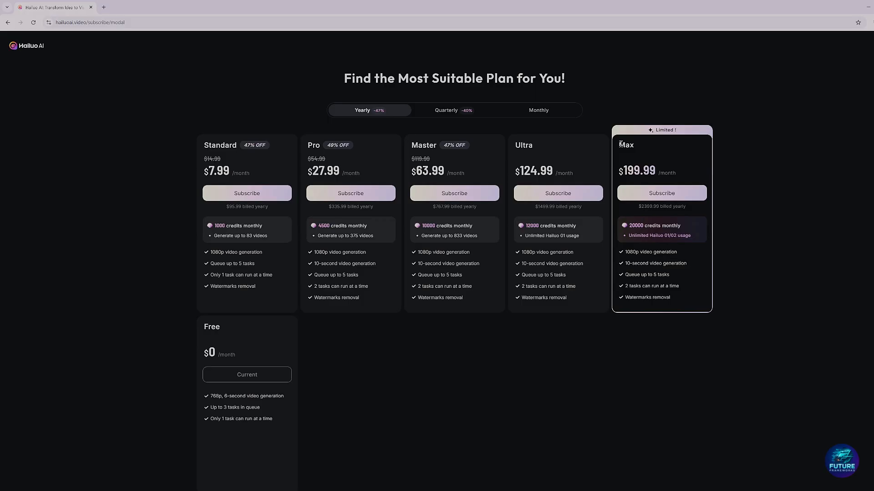
pyautogui.moveTo(620, 145); pyautogui.dragTo(677, 312)
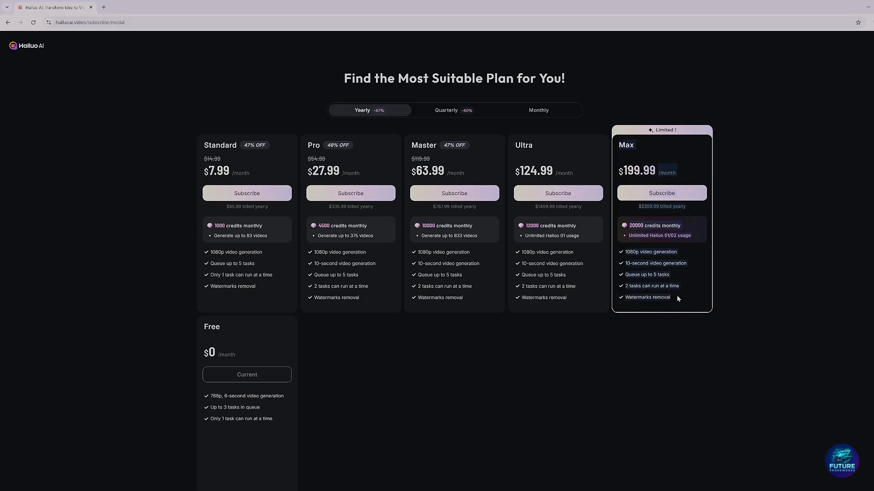
pyautogui.click(677, 296)
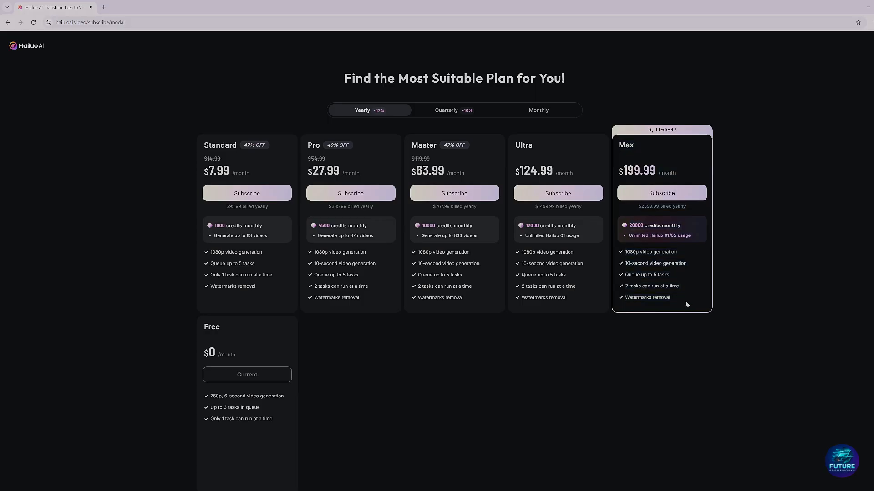
pyautogui.moveTo(687, 304); pyautogui.dragTo(622, 140)
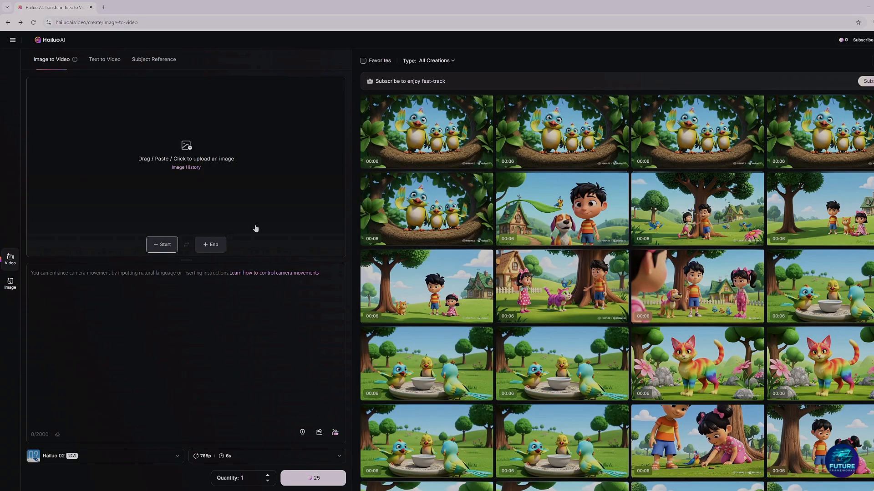
# Step: Open the first video of the three birds in the nest and recreate it with its start frame and prompt
pyautogui.moveTo(409, 137)
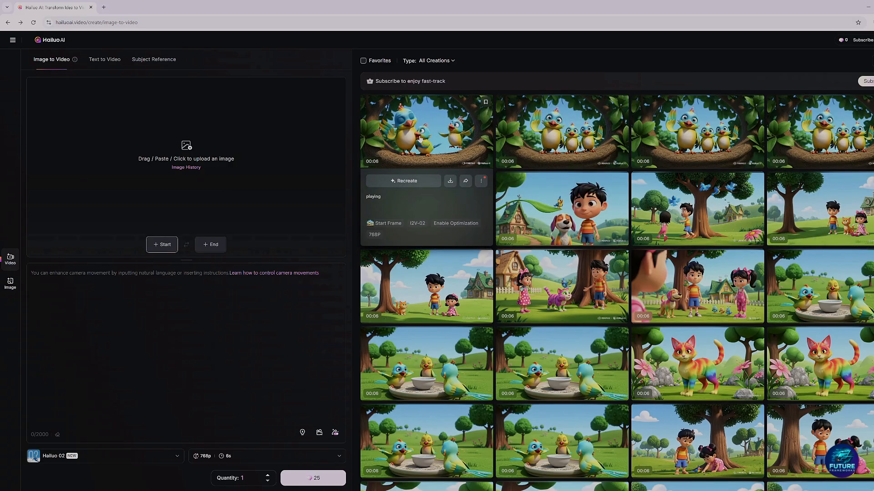
pyautogui.moveTo(568, 338)
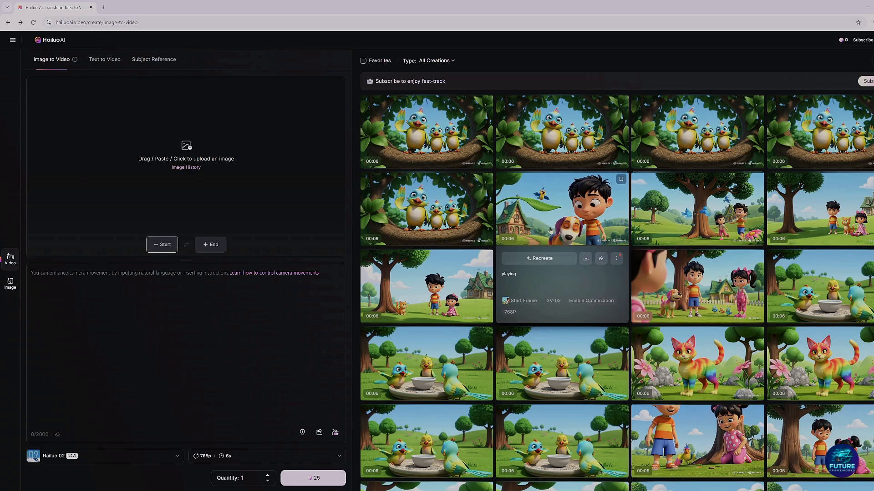
pyautogui.moveTo(433, 293)
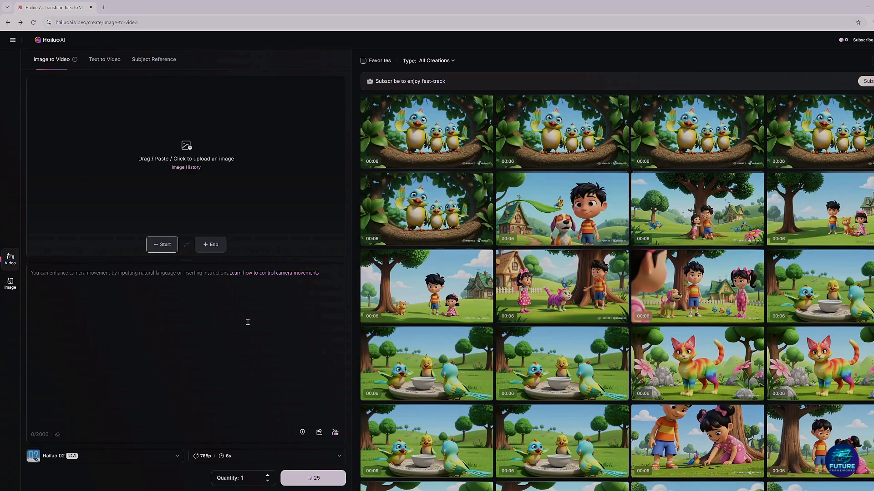
pyautogui.click(420, 135)
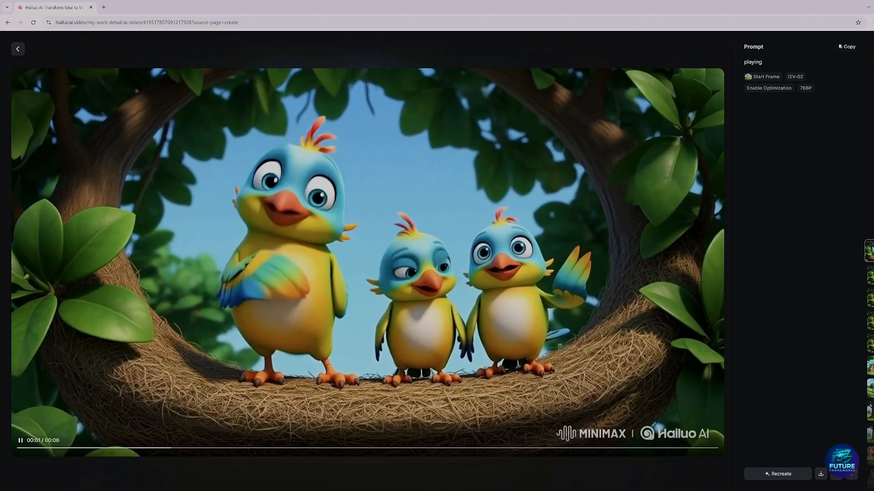
pyautogui.click(778, 474)
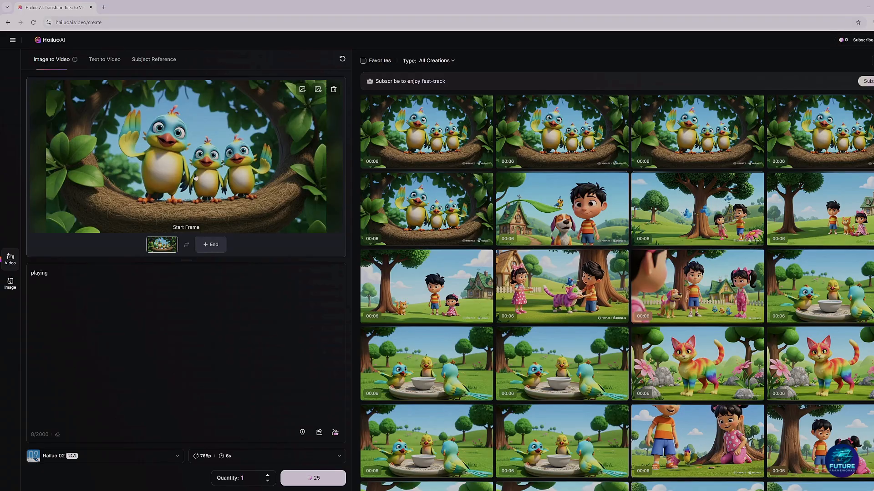
# Step: Check how the start frame can be replaced with a downloaded image and examine the one-word prompt
pyautogui.click(299, 93)
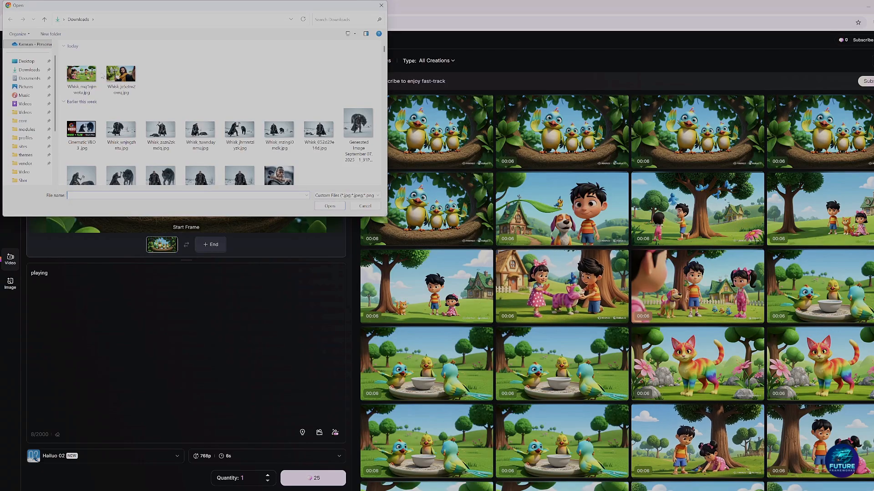
pyautogui.press('Escape')
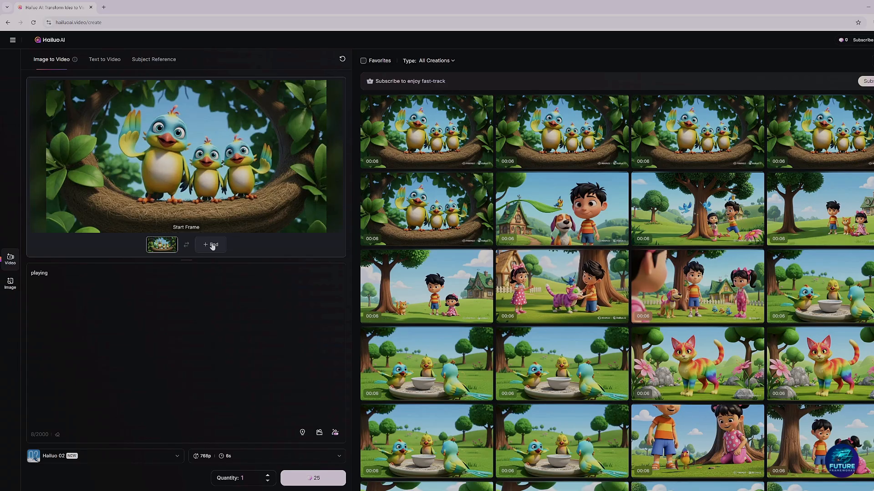
pyautogui.click(739, 262)
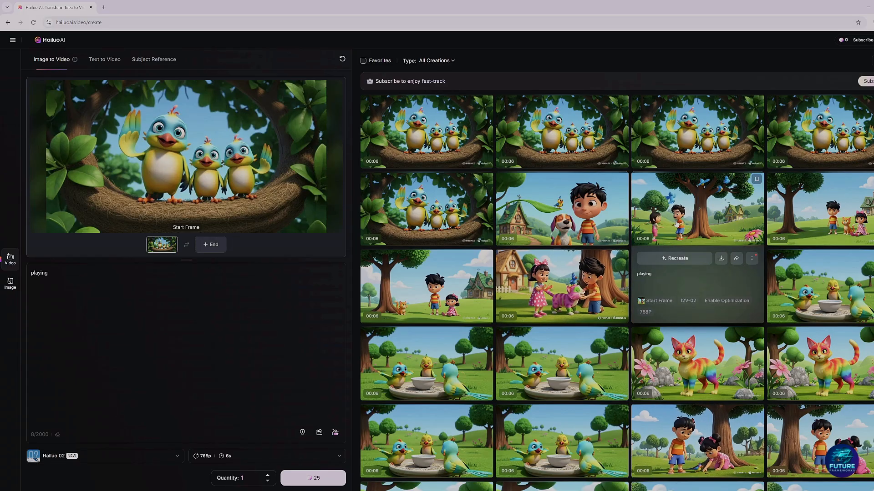
pyautogui.moveTo(75, 277); pyautogui.dragTo(29, 274)
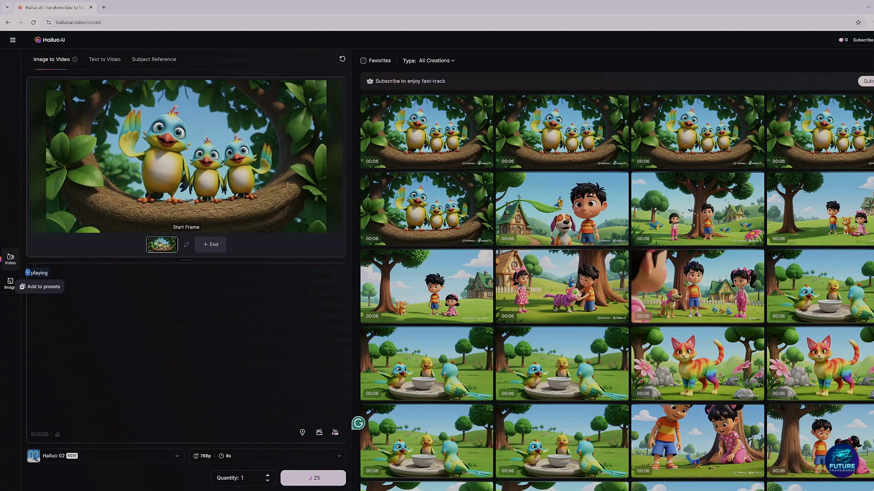
pyautogui.moveTo(463, 306)
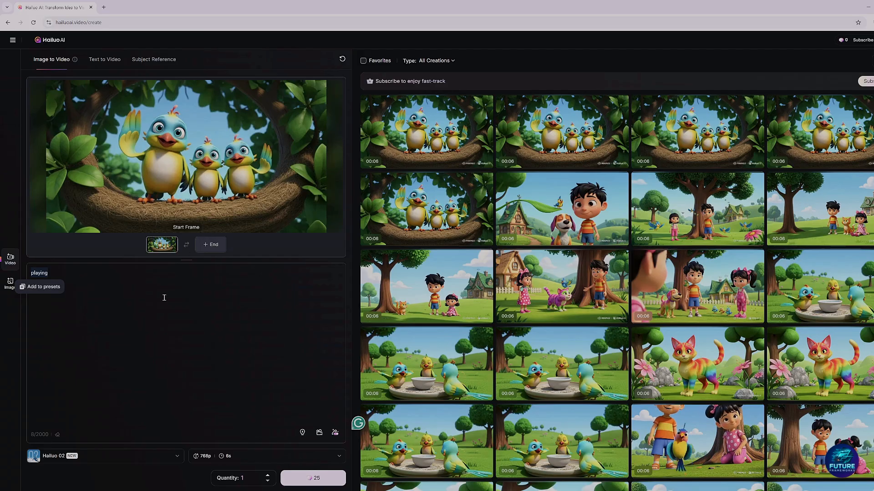
pyautogui.click(41, 269)
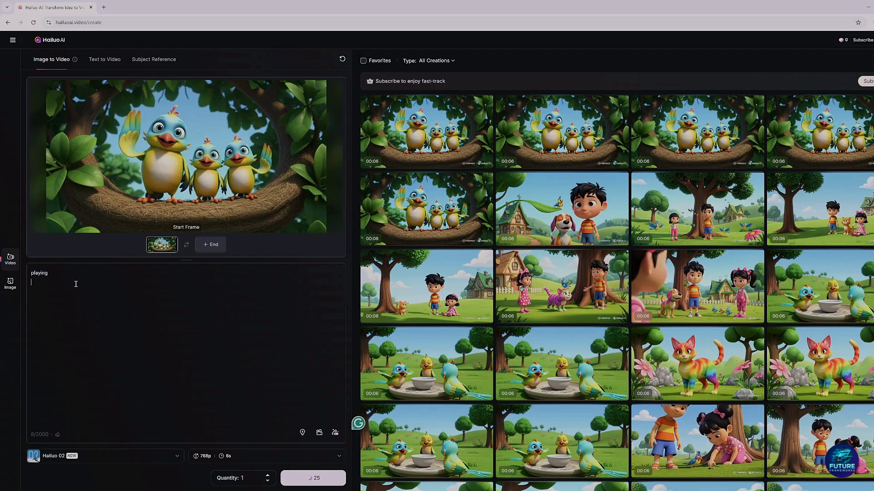
# Step: Preview the existing nest-bird clips made with the prompt "playing"
pyautogui.moveTo(409, 138)
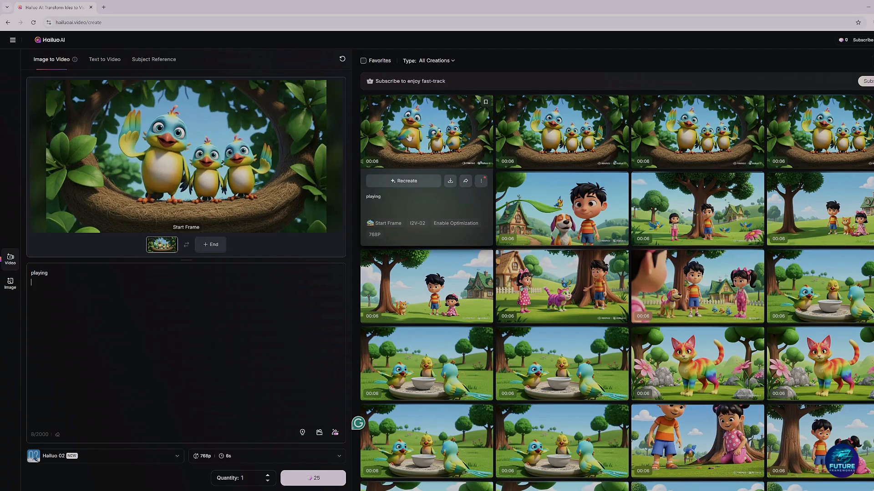
pyautogui.moveTo(441, 217)
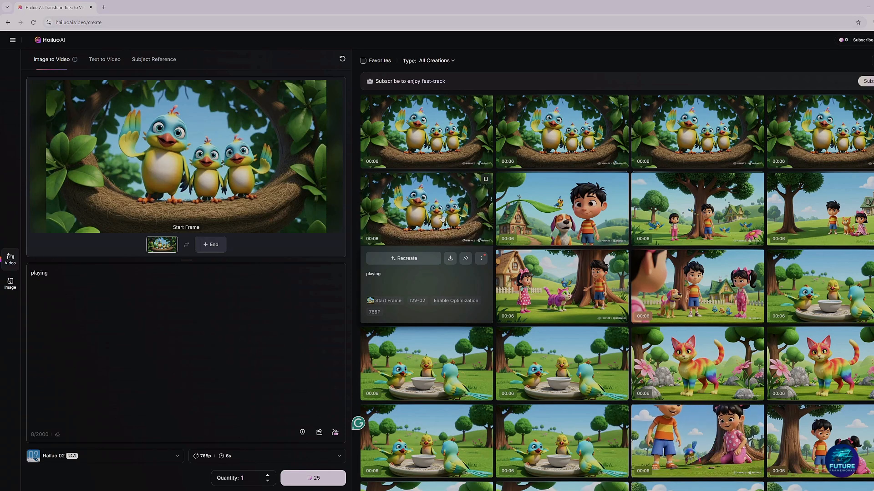
pyautogui.moveTo(846, 137)
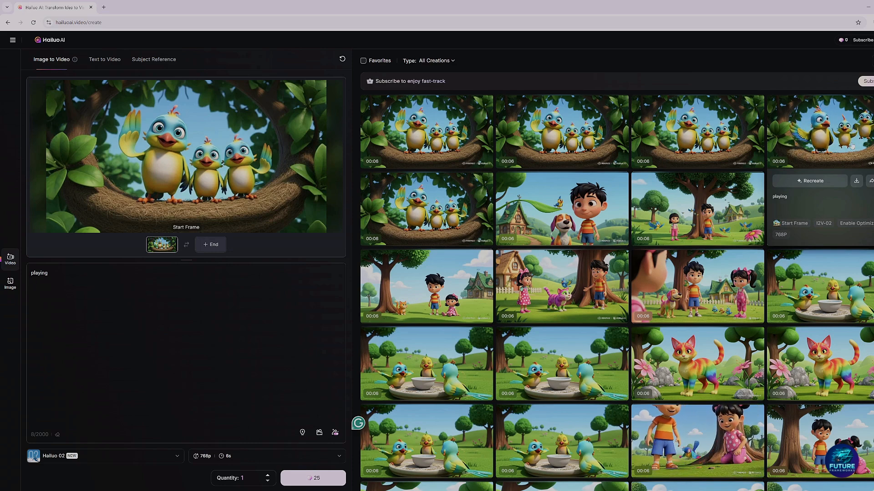
pyautogui.moveTo(683, 139)
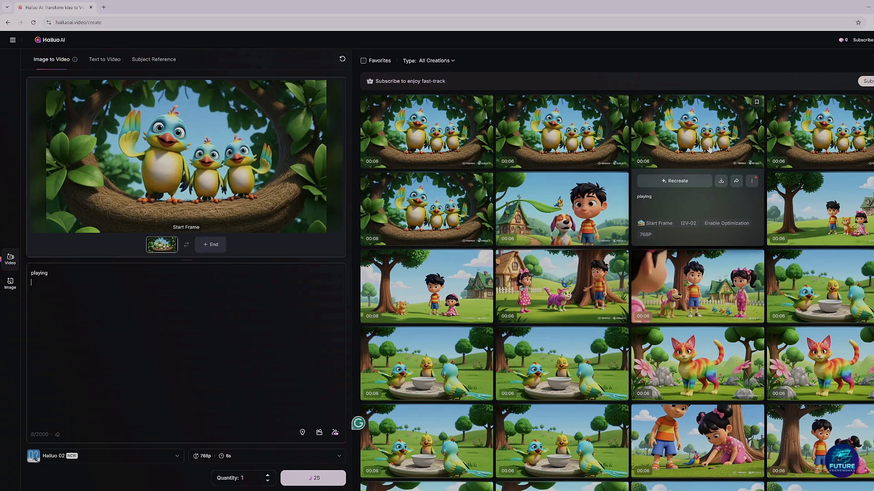
pyautogui.moveTo(589, 125)
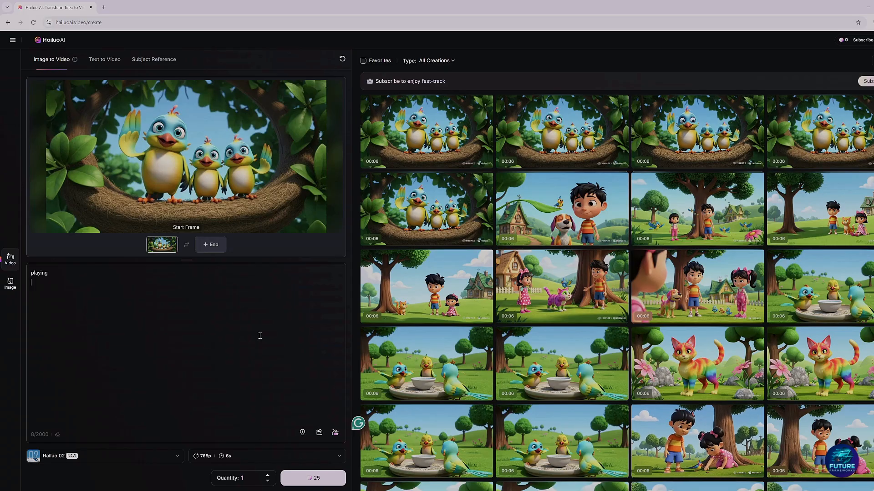
# Step: Recreate the video of birds around the water bowl with the prompt "happily drinking water and eating seeds"
pyautogui.scroll(-2, 458, 235)
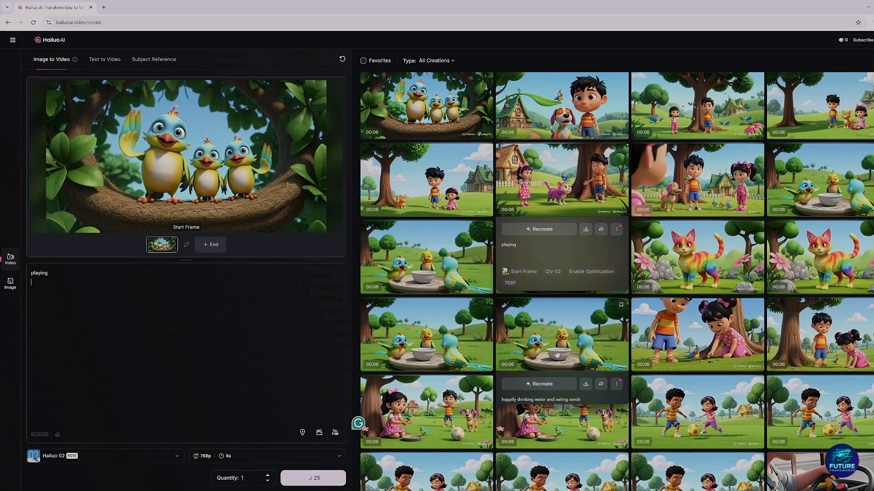
pyautogui.click(544, 384)
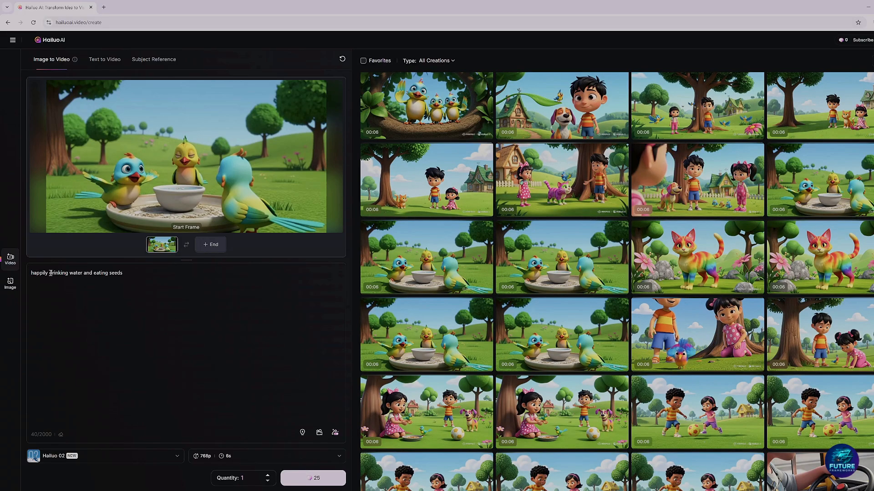
pyautogui.moveTo(37, 277); pyautogui.dragTo(130, 273)
pyautogui.click(131, 273)
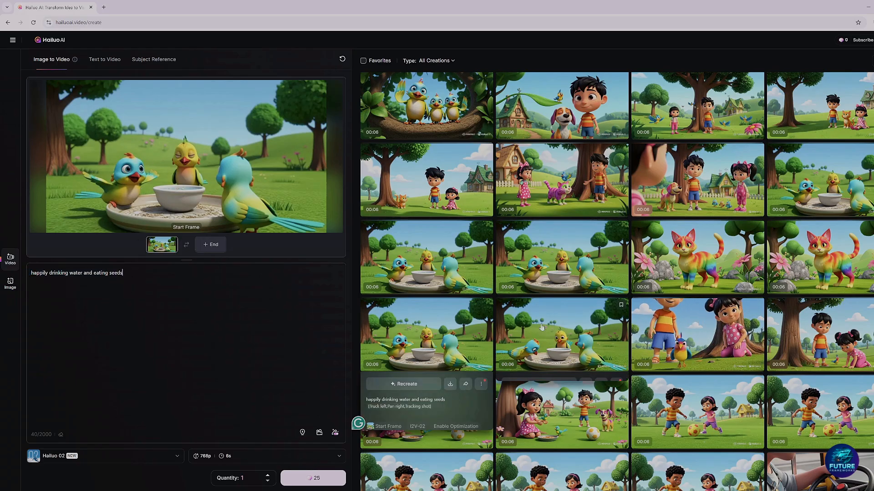
pyautogui.moveTo(602, 326)
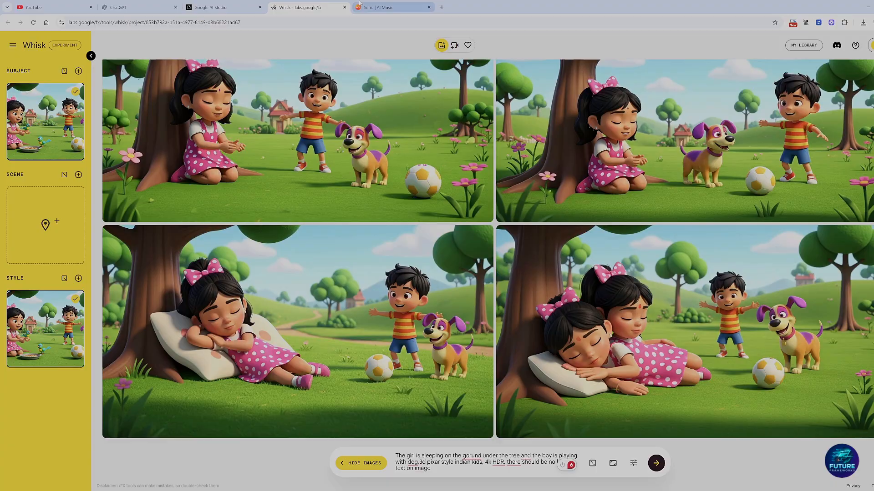
# Step: Switch to Suno and compare the Free and Pro plans' price, monthly credits and model access
pyautogui.click(364, 5)
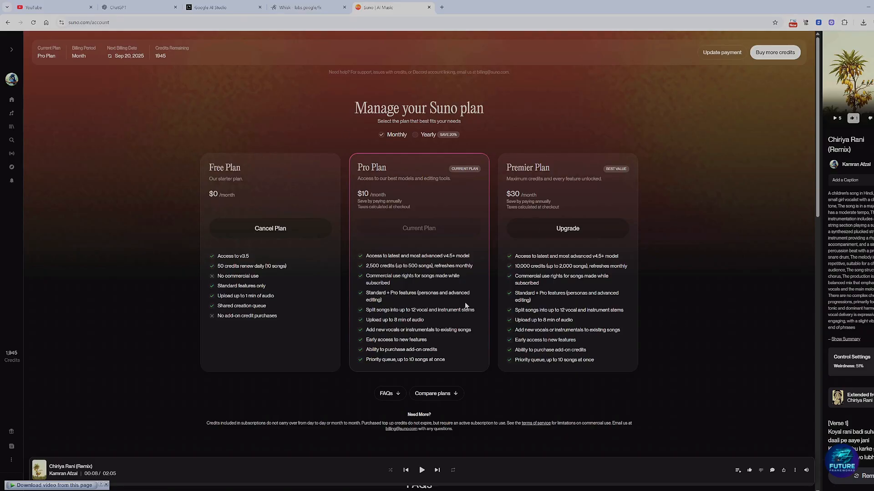
pyautogui.moveTo(219, 264); pyautogui.dragTo(316, 302)
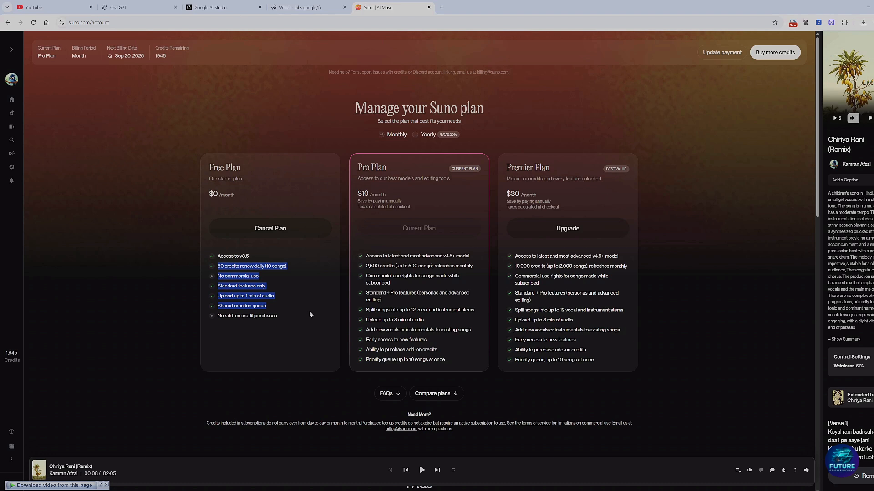
pyautogui.click(309, 315)
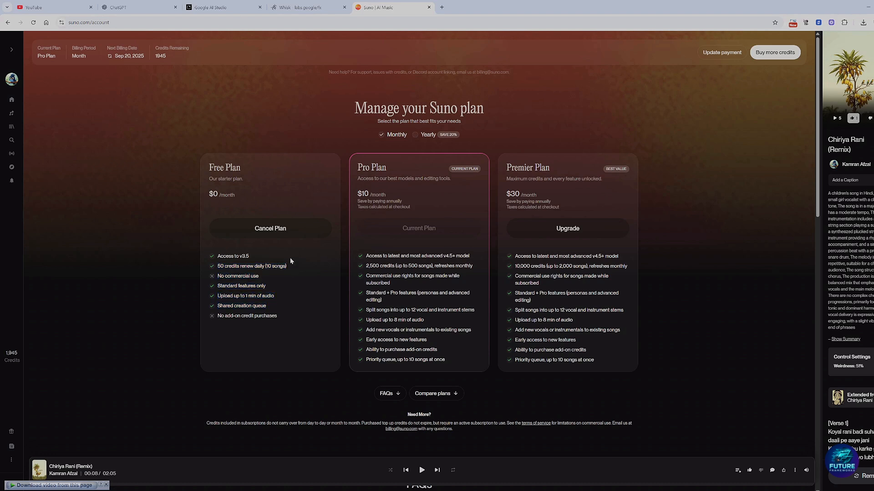
pyautogui.click(262, 254)
pyautogui.moveTo(359, 194); pyautogui.dragTo(409, 210)
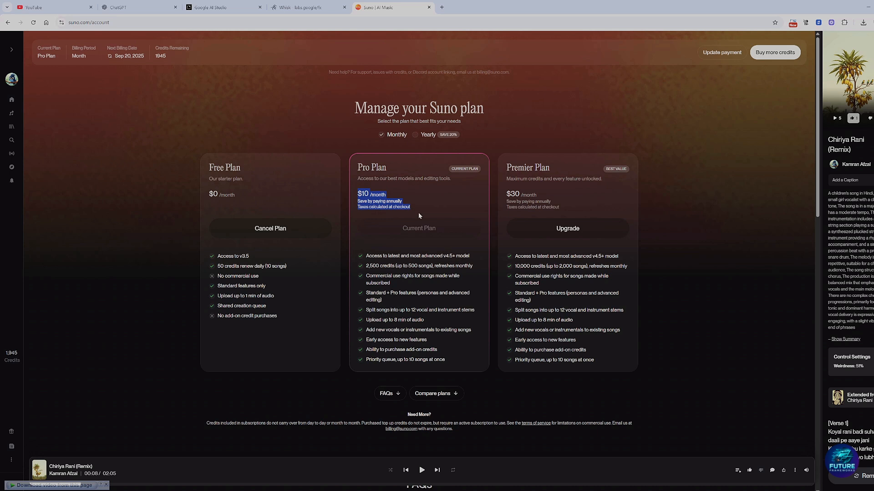
pyautogui.moveTo(365, 266); pyautogui.dragTo(385, 265)
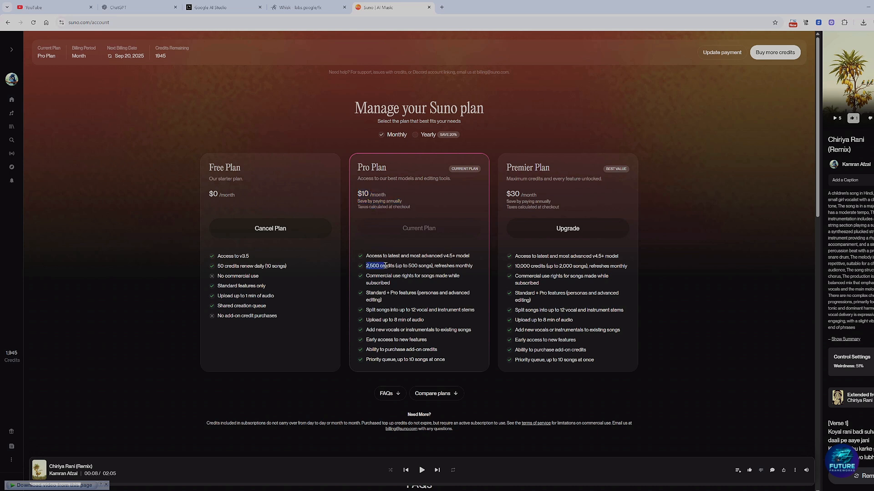
pyautogui.moveTo(442, 256); pyautogui.dragTo(449, 256)
pyautogui.moveTo(366, 256); pyautogui.dragTo(412, 262)
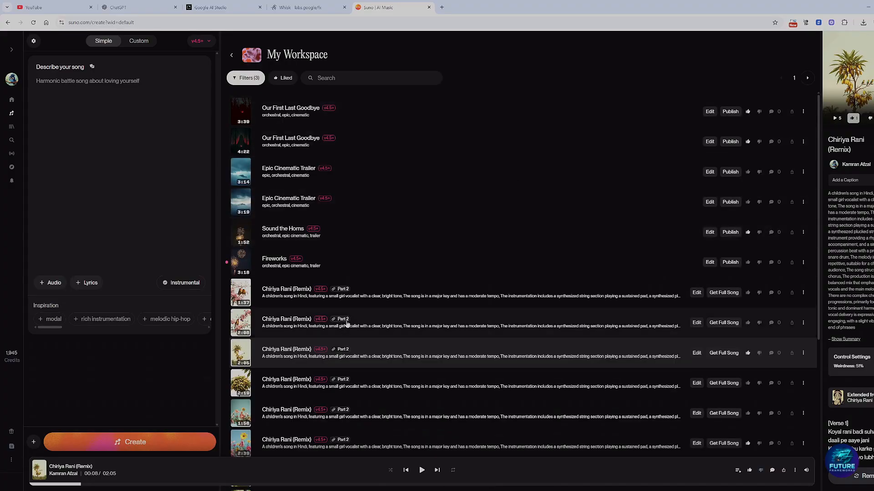
# Step: Switch the song creation form from the simple description to Custom mode
pyautogui.scroll(-6, 324, 266)
pyautogui.scroll(6, 326, 269)
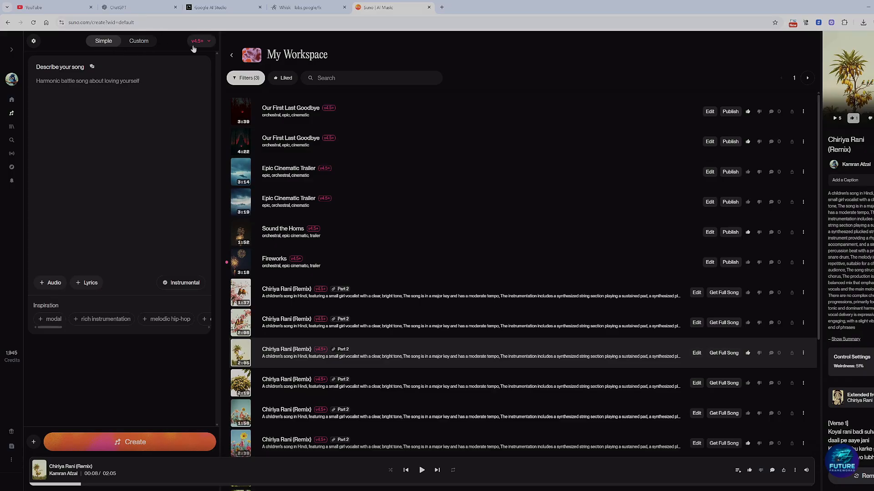
pyautogui.click(54, 84)
pyautogui.click(134, 42)
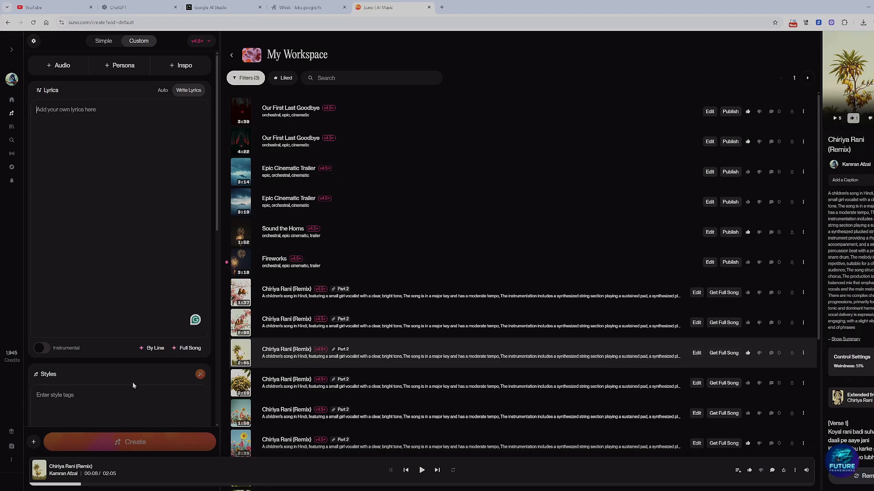
# Step: Copy the style description of the open Chiriya Rani (Remix) track into the Styles field
pyautogui.scroll(-3, 117, 382)
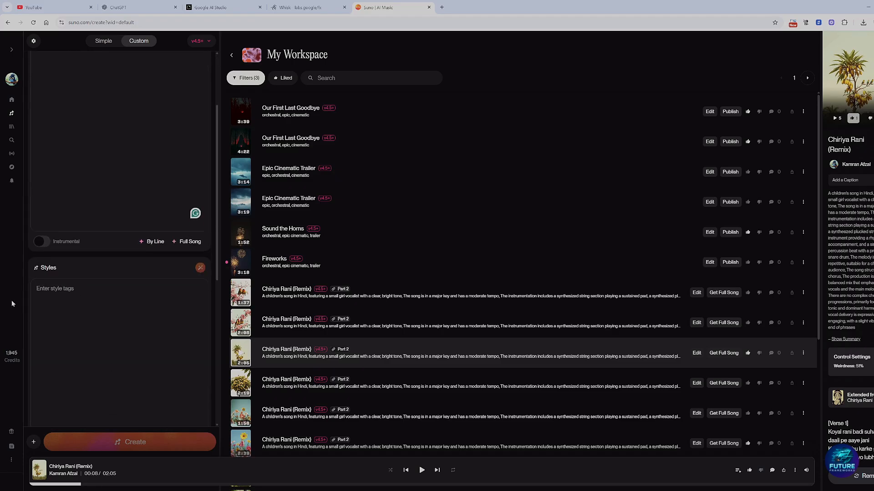
pyautogui.click(95, 327)
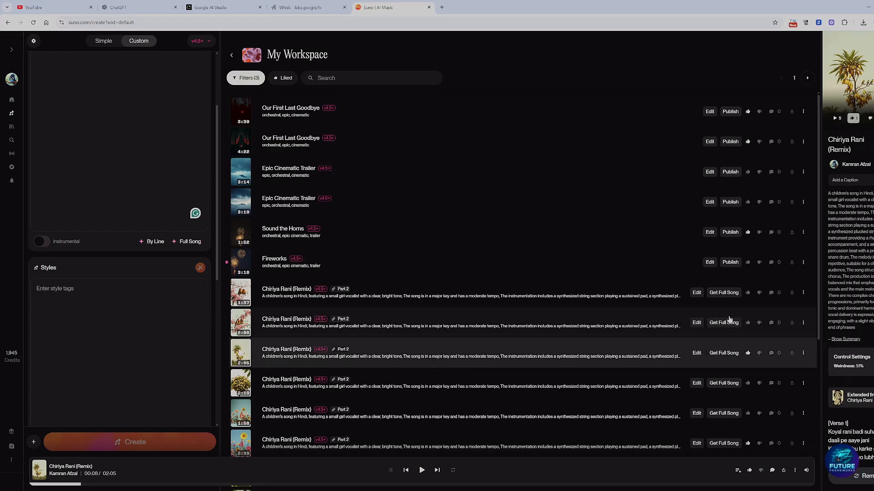
pyautogui.moveTo(829, 192); pyautogui.dragTo(865, 336)
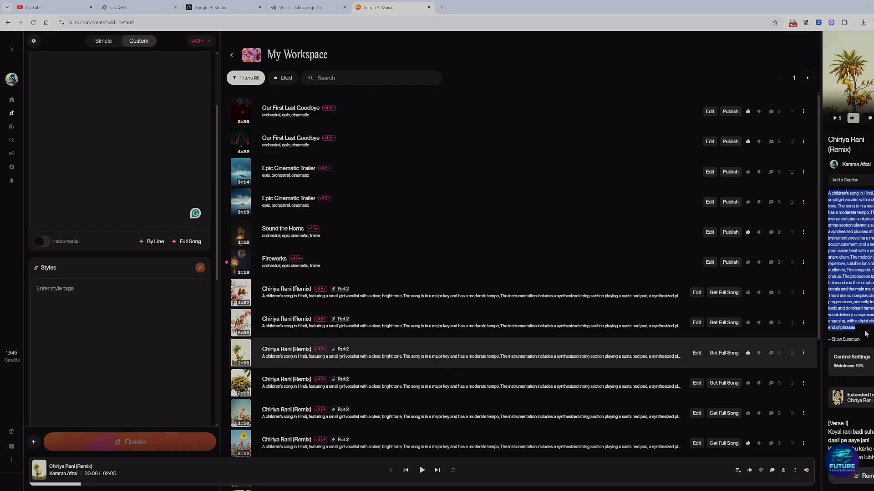
pyautogui.click(109, 369)
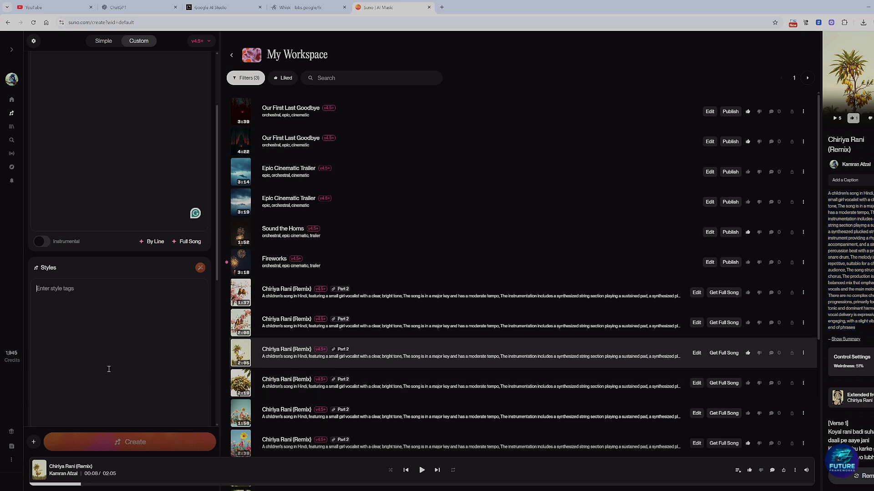
pyautogui.write("A children's song in Hindi, featuring a small girl vocalist with a clear, bright tone, The song is in a major key and has a moderate tempo, The instrumentation includes a synthesized string section playing a sustained pad, a synthesized plucked string instrument providing a rhythmic accompaniment, and a simple percussion beat with a prominent snare drum, The melody is simple and repetitive, suitable for a children's audience, The song structure is verse-chorus, The production is clean, with a balanced mix that emphasizes the vocals and the main melodic elements, There are no complex chord progressions, primarily focusing on tonic and dominant harmonies, The vocal delivery is expressive and engaging, with a slight vibrato at the end of phrases")
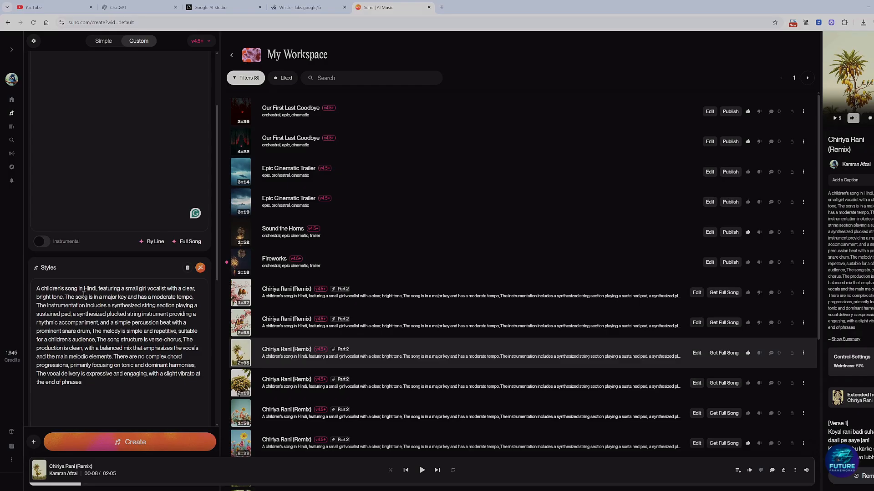
pyautogui.doubleClick(157, 290)
pyautogui.moveTo(43, 298); pyautogui.dragTo(147, 386)
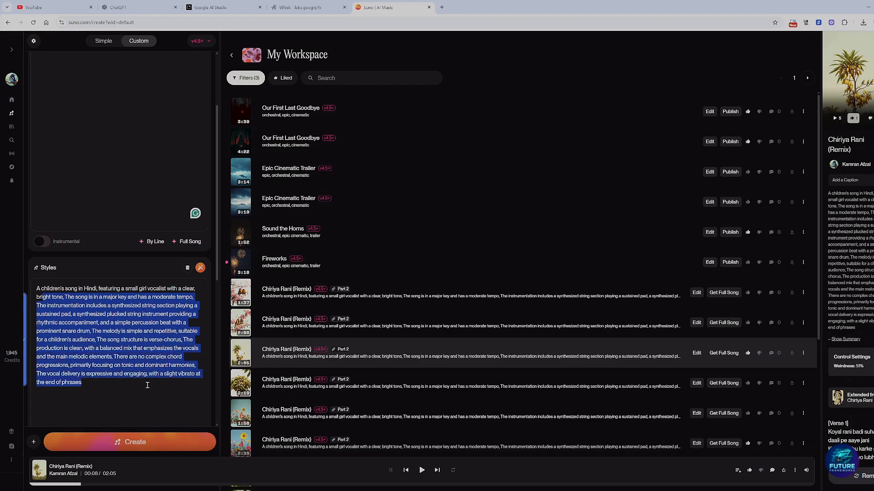
pyautogui.click(147, 386)
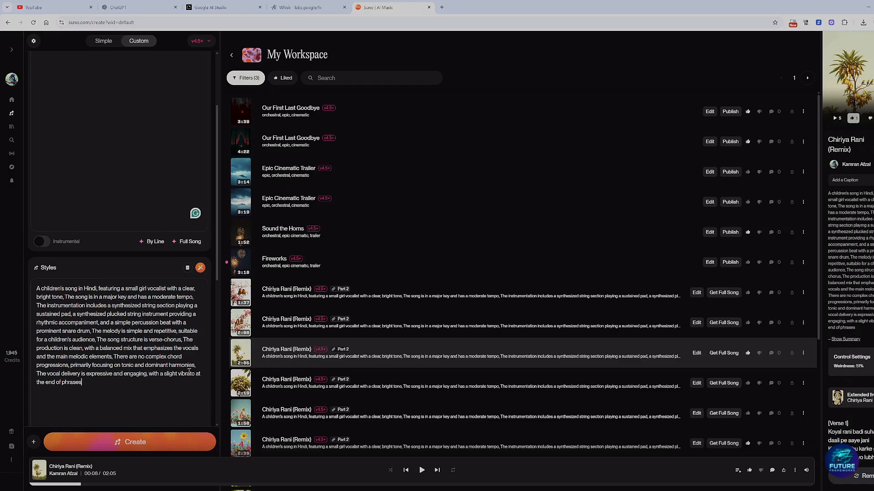
# Step: Copy the same track's lyrics from Verse 1 through Verse 3 into the Lyrics field and delete the leftover [Verse 4] tag
pyautogui.scroll(-5, 843, 218)
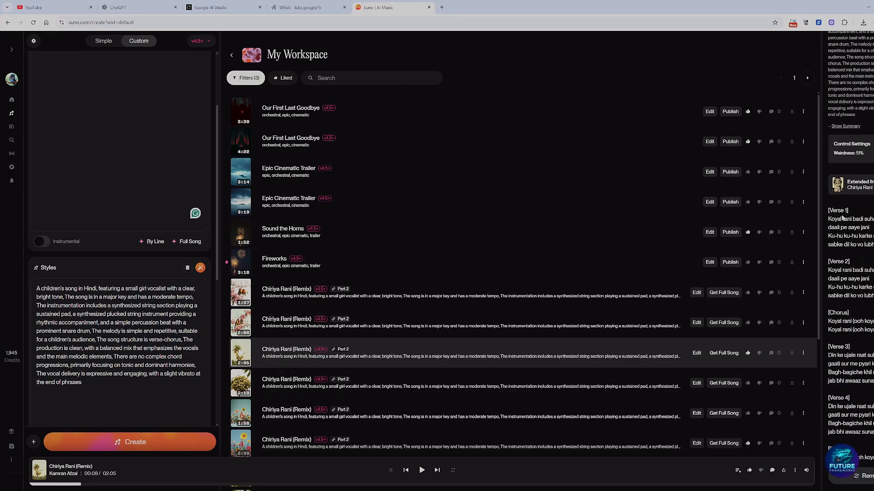
pyautogui.moveTo(829, 210); pyautogui.dragTo(857, 399)
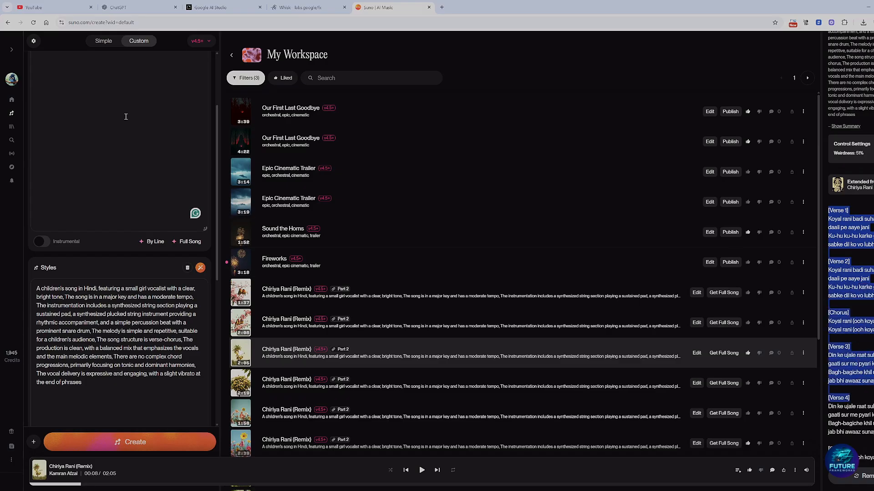
pyautogui.scroll(3, 120, 184)
pyautogui.click(120, 185)
pyautogui.write('[Verse 1] Koyal rani badi suhani, aam ki daali pe aaye jani Ku-hu ku-hu karke gaati, sabke dil ko vo lubhaati  [Verse 2] Koyal rani badi suhani, aam ki daali pe aaye jani Ku-hu ku-hu karke gaati, sabke dil ko vo lubhaati  [Chorus] Koyal rani (ooh koyal rani) Koyal rani (ooh koyal rani)  [Verse 3] Din ke ujale raat suhaani, gaati sur me pyari kahani Bagh-bagiche khil utha re, jab bhi awaaz sunayi jaaye  [Verse 4]')
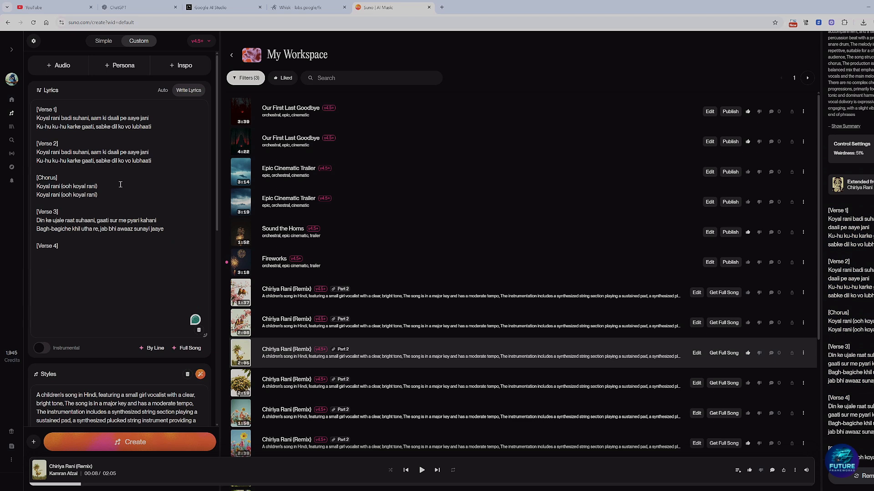
pyautogui.moveTo(59, 246); pyautogui.dragTo(38, 245)
pyautogui.press('BackSpace')
# Step: Review the pasted lyrics' verse and chorus structure and the style description below them
pyautogui.moveTo(172, 226); pyautogui.dragTo(37, 103)
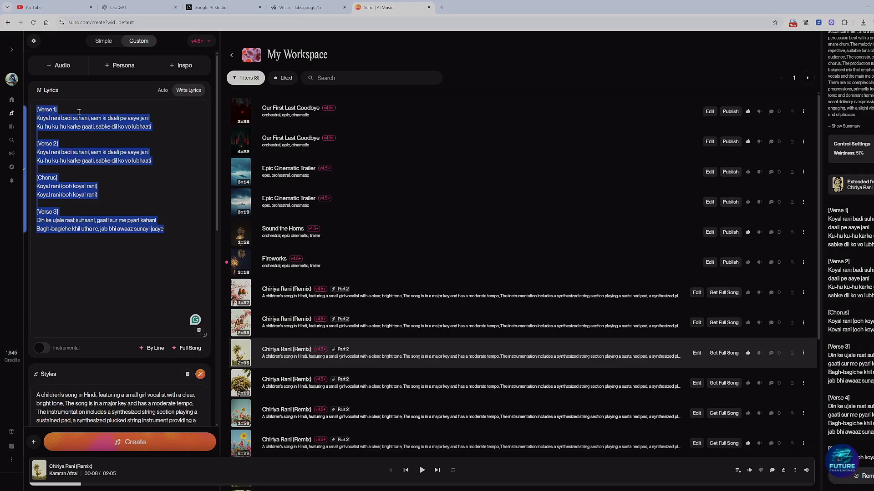
pyautogui.click(57, 279)
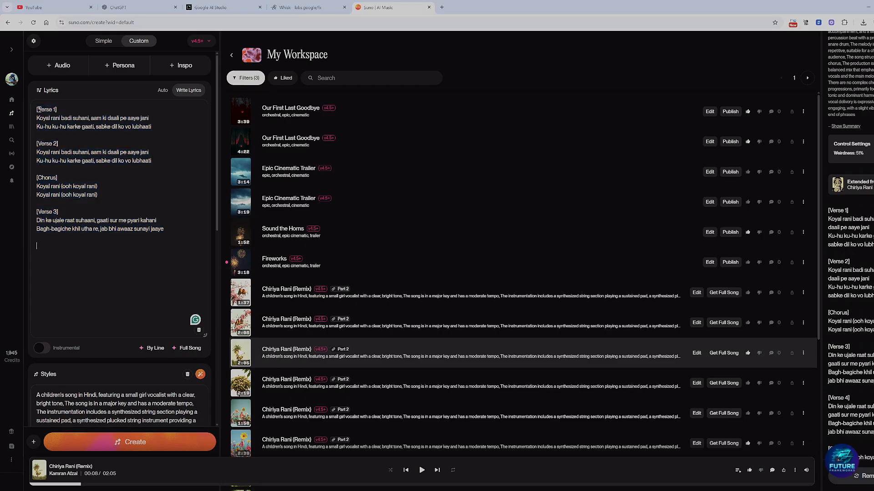
pyautogui.moveTo(37, 109); pyautogui.dragTo(165, 124)
pyautogui.click(124, 177)
pyautogui.click(92, 229)
pyautogui.scroll(-3, 147, 270)
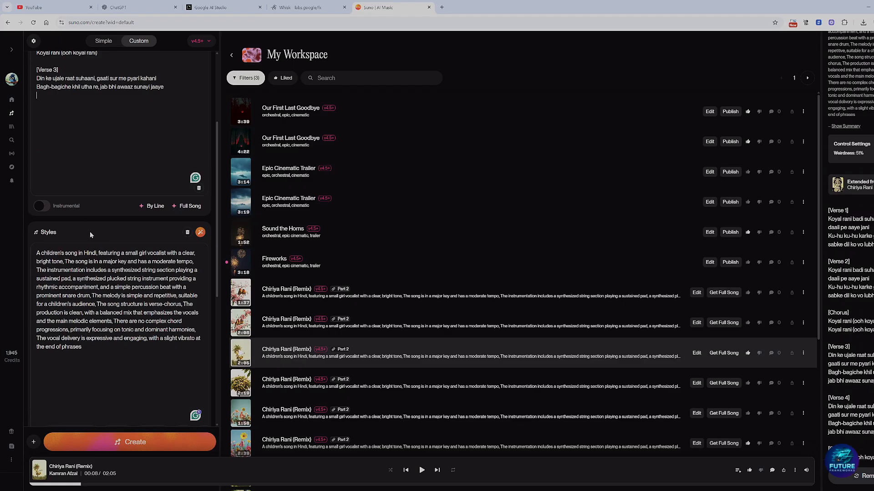
pyautogui.scroll(-4, 48, 204)
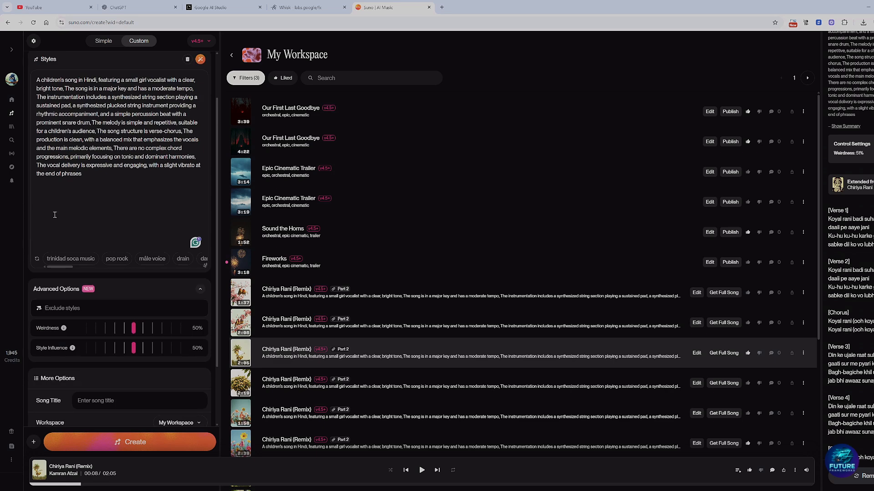
# Step: Check the style-only form with Instrumental mode on, and turn Instrumental mode off again
pyautogui.scroll(1, 65, 227)
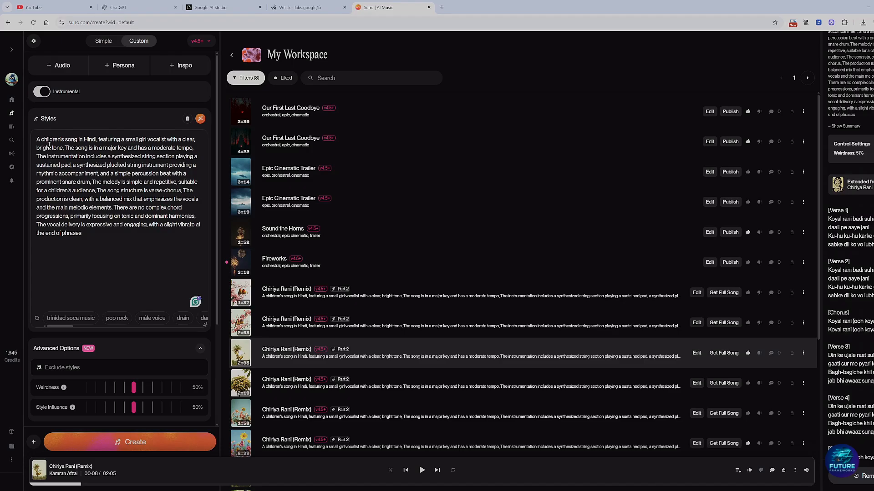
pyautogui.moveTo(38, 140); pyautogui.dragTo(106, 258)
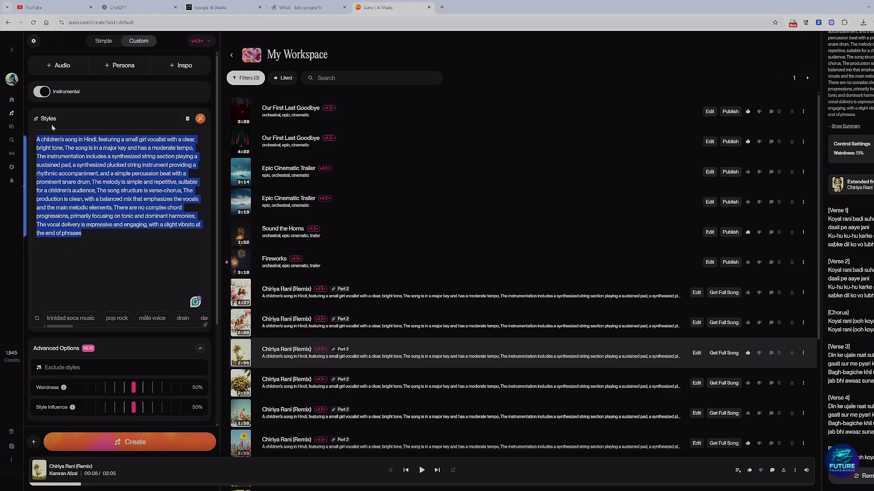
pyautogui.click(41, 93)
# Step: Examine the advanced options, the song title and workspace settings, and the actions available for the Chiriya Rani (Remix) track
pyautogui.scroll(-1, 76, 331)
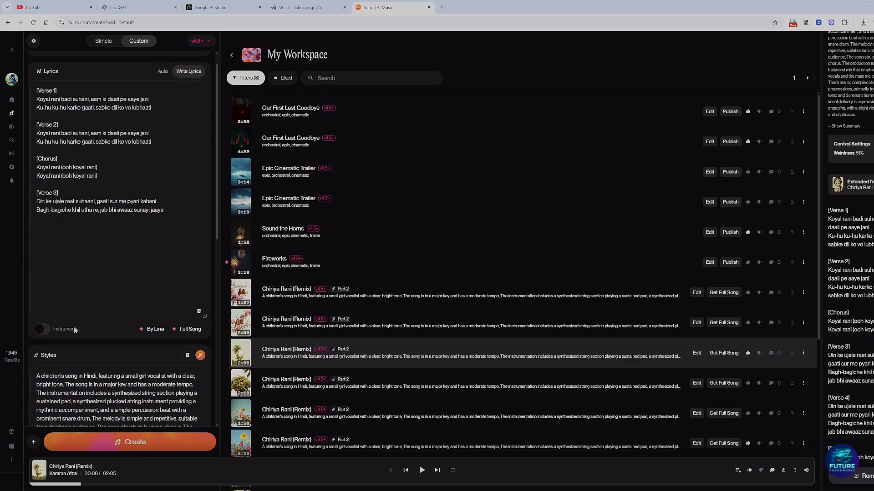
pyautogui.scroll(-6, 76, 331)
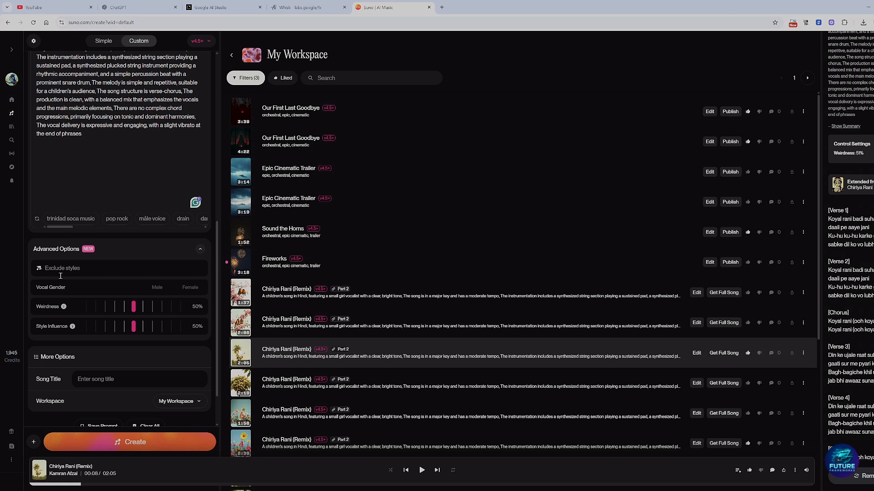
pyautogui.scroll(-1, 60, 276)
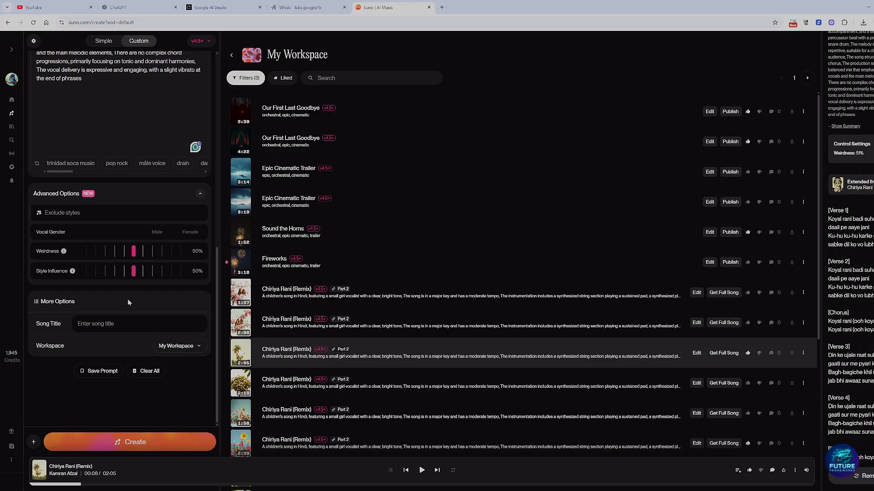
pyautogui.click(121, 325)
pyautogui.scroll(8, 73, 299)
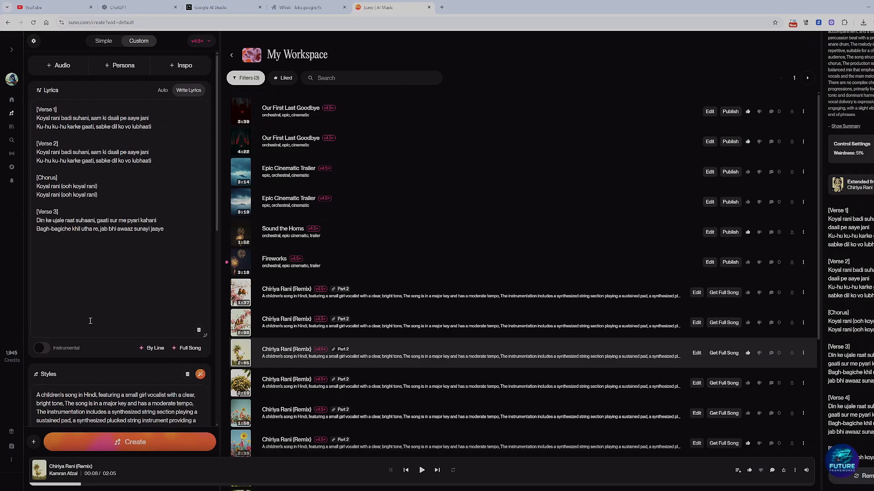
pyautogui.scroll(-10, 93, 316)
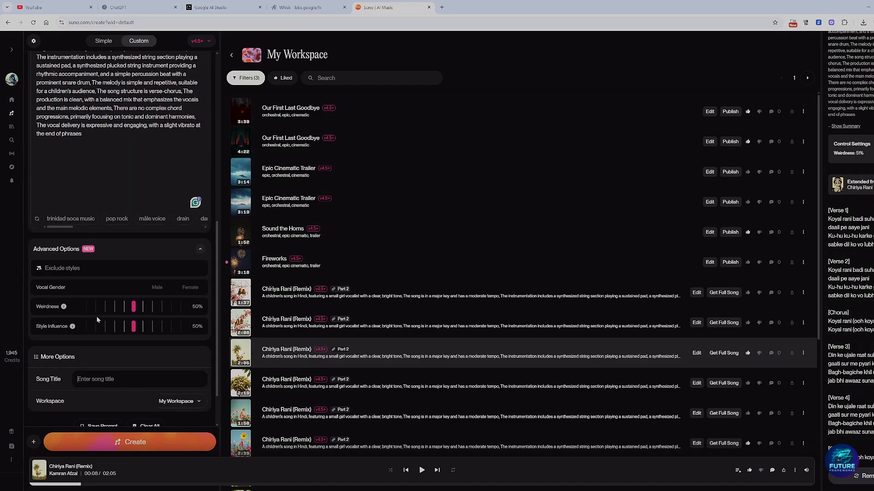
pyautogui.scroll(-2, 95, 291)
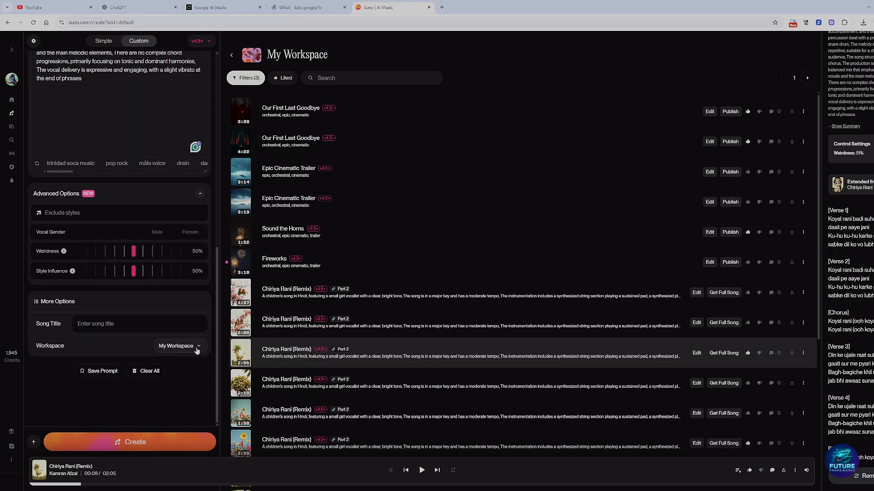
pyautogui.click(197, 349)
pyautogui.click(112, 349)
pyautogui.click(803, 355)
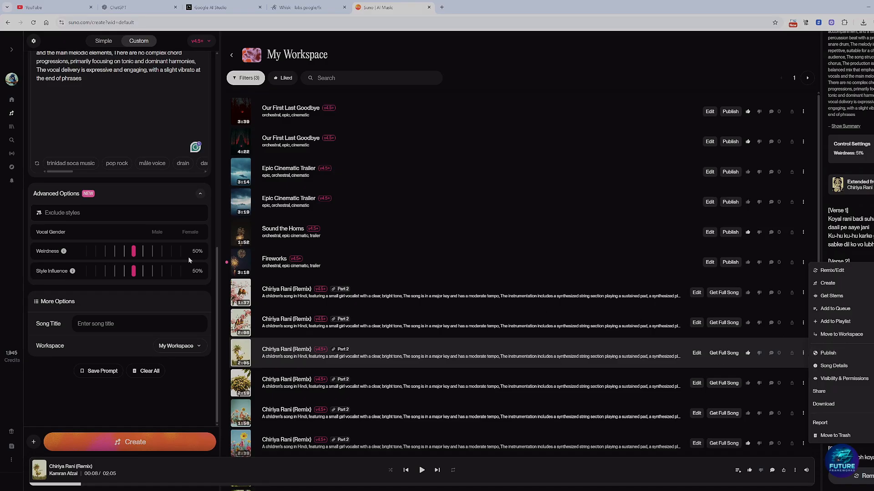
# Step: Look through the saved personas and the library songs a new persona can be based on, and close without creating one
pyautogui.scroll(10, 114, 381)
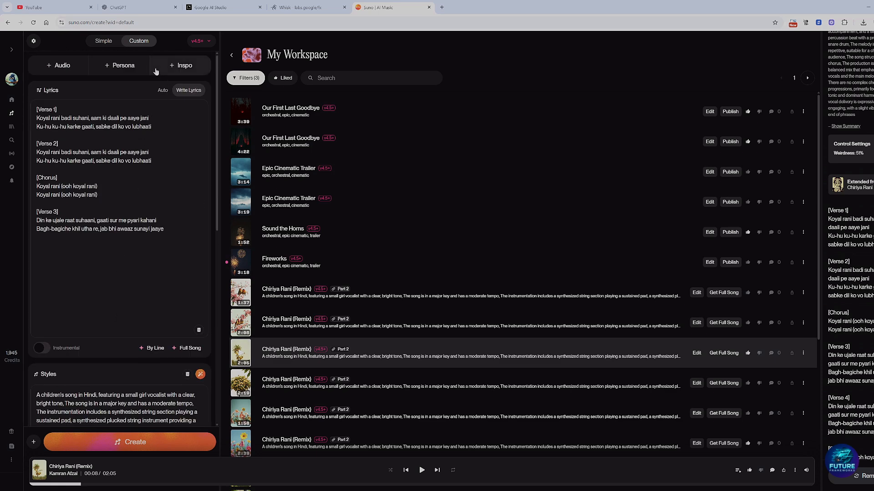
pyautogui.click(109, 68)
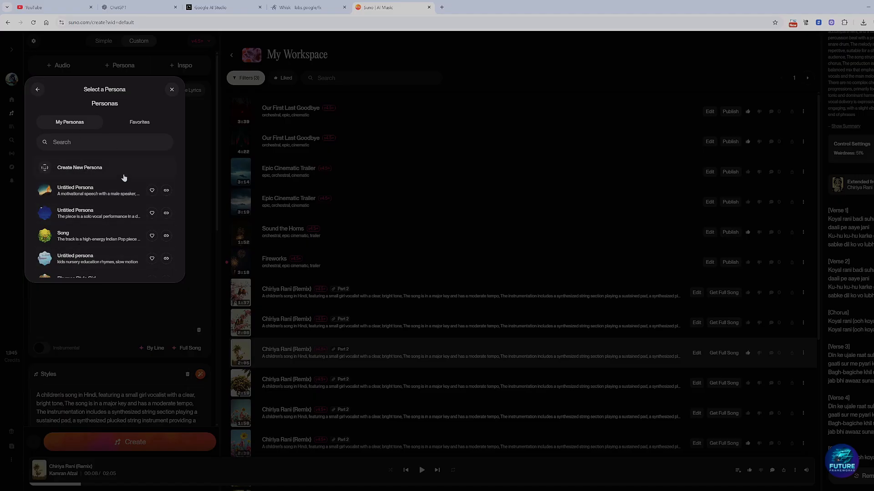
pyautogui.click(69, 170)
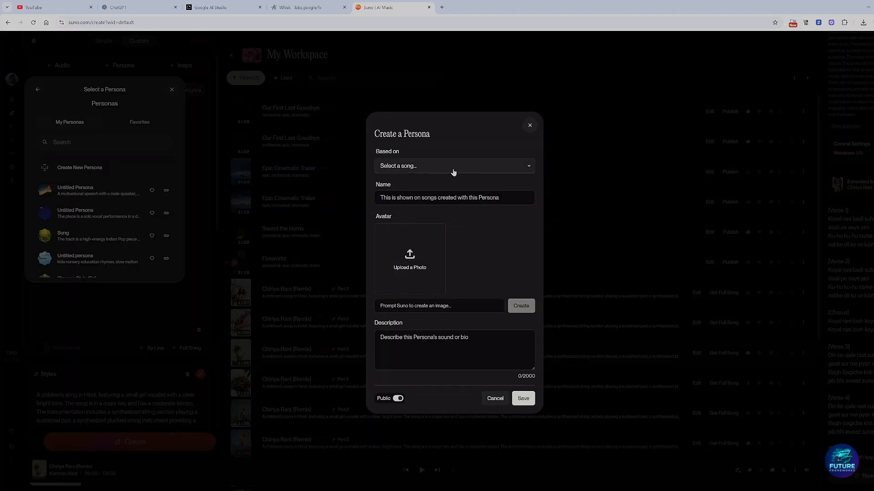
pyautogui.click(468, 170)
pyautogui.scroll(-5, 463, 291)
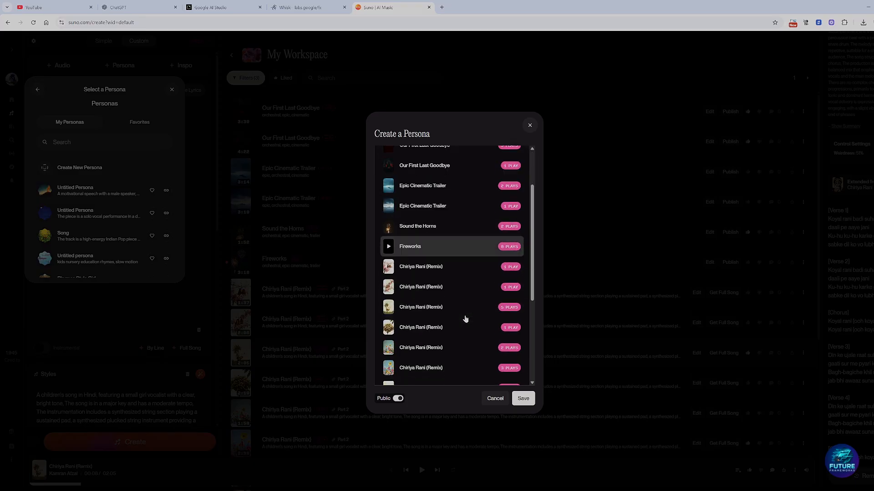
pyautogui.scroll(10, 427, 305)
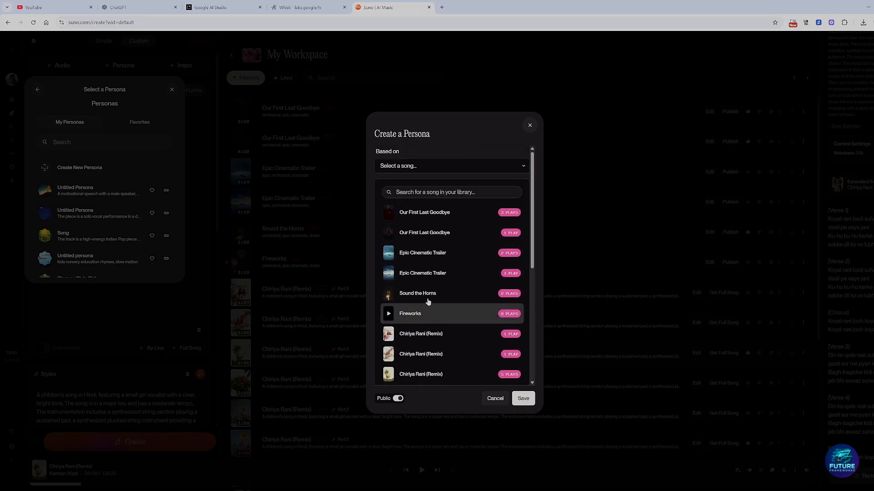
pyautogui.click(530, 126)
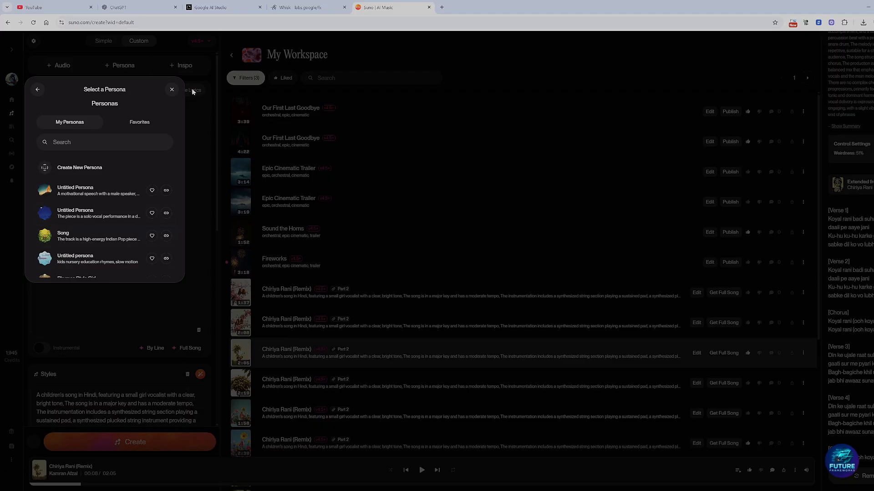
pyautogui.click(172, 90)
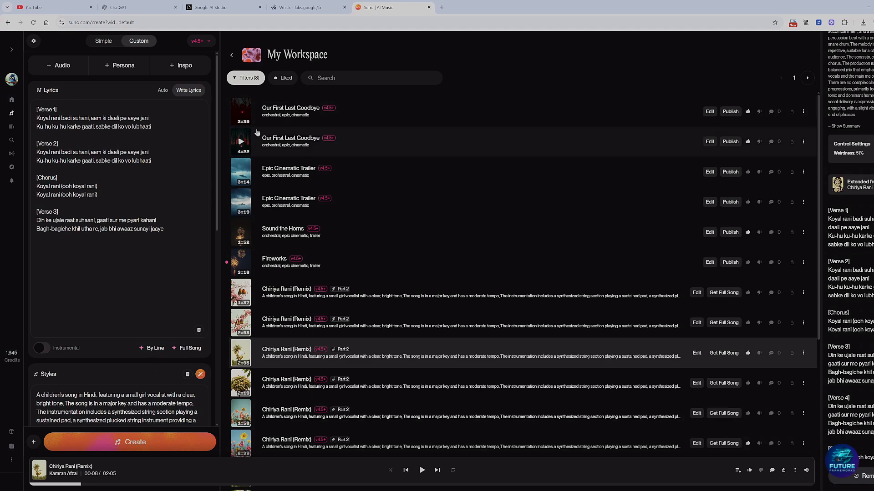
# Step: Switch to the Whisk project with the scenes of the girl sleeping under the tree
pyautogui.click(305, 7)
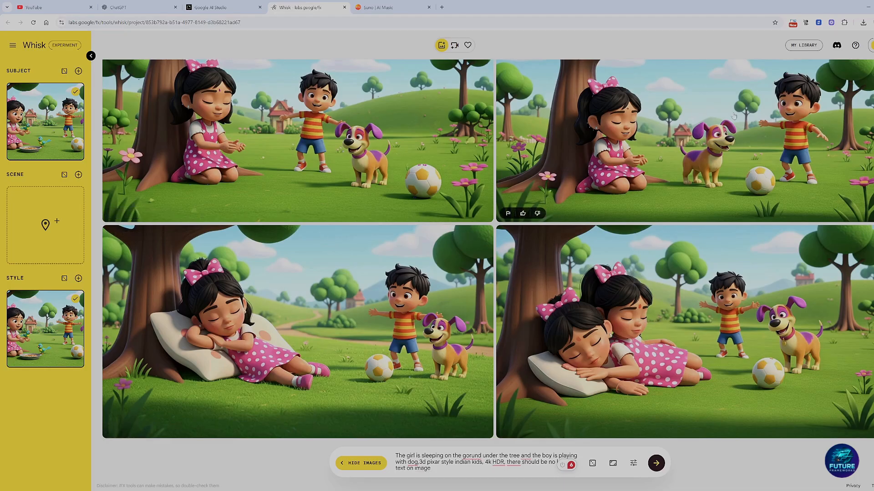